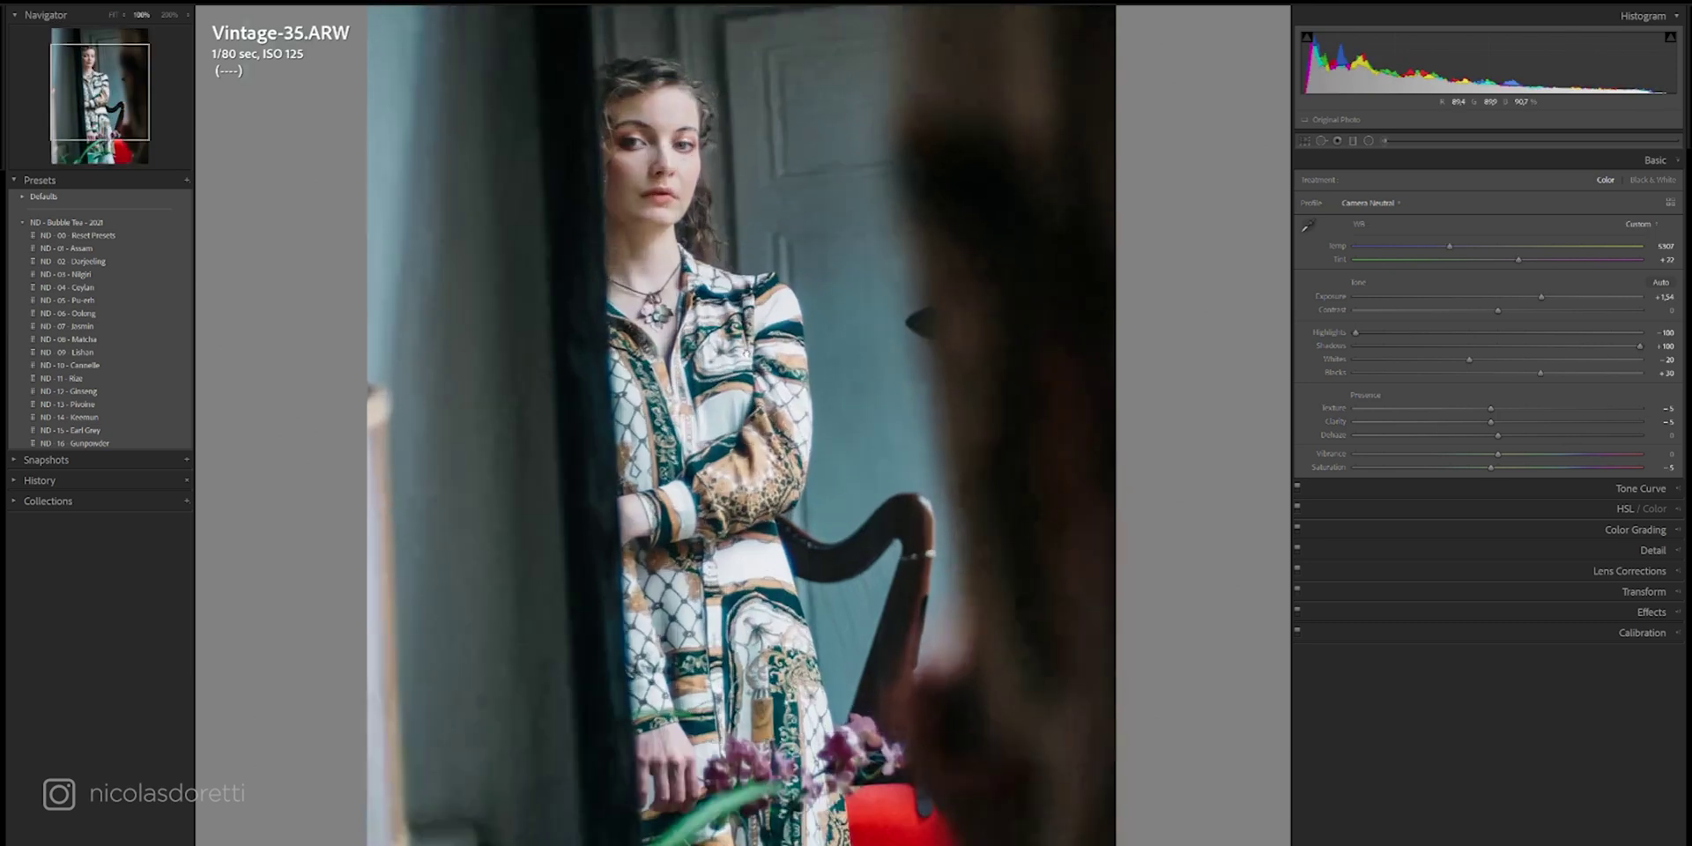
pyautogui.press('z')
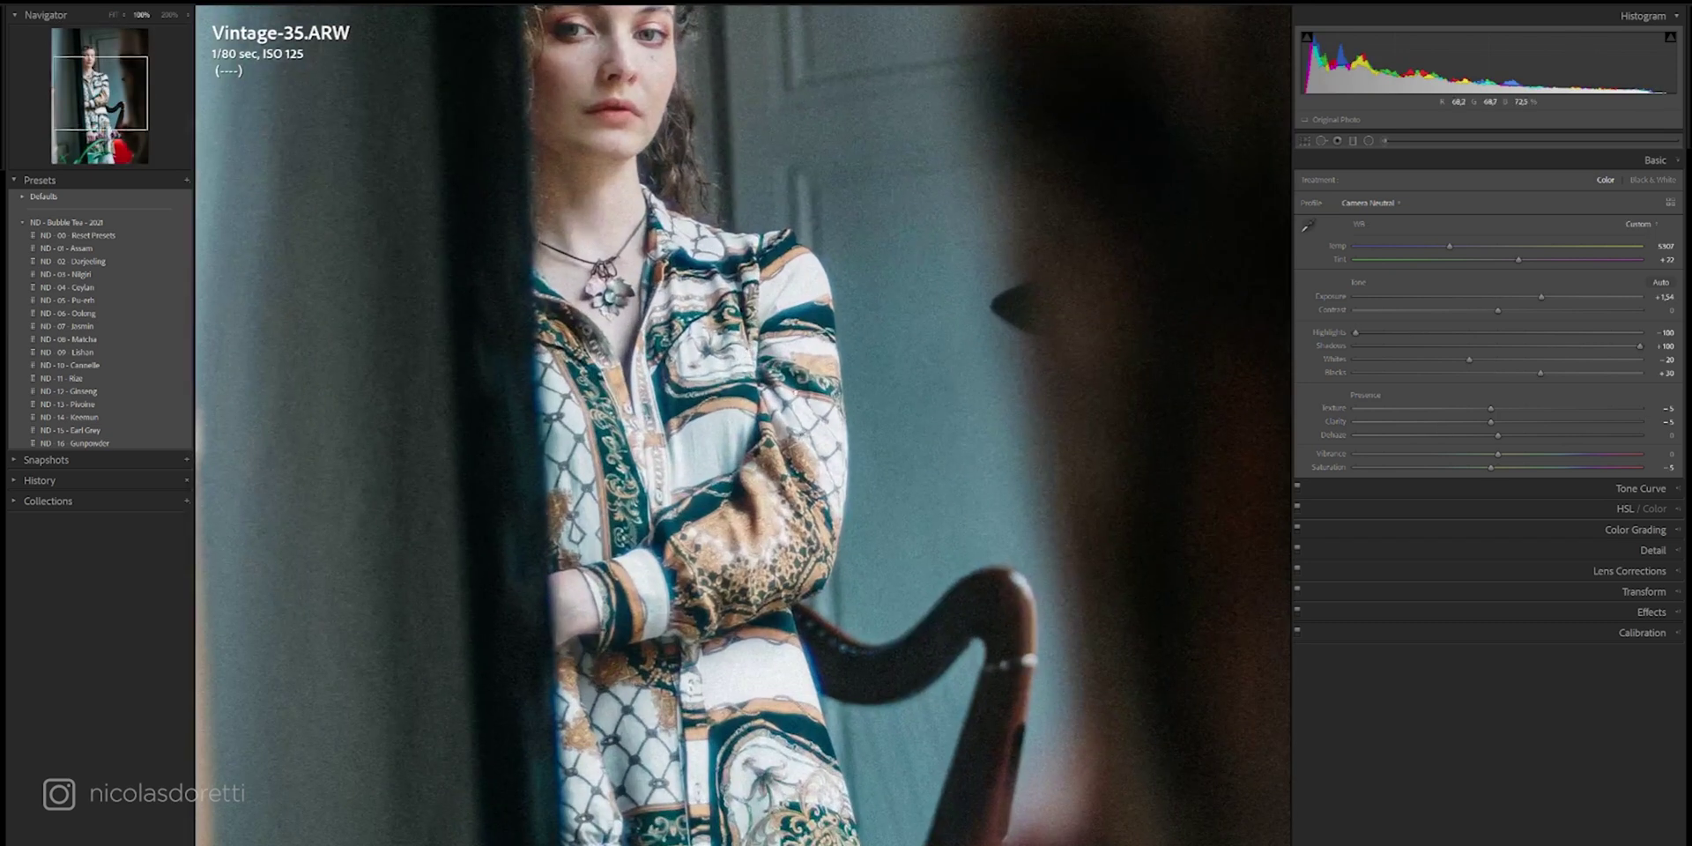
pyautogui.scroll(-3, 743, 423)
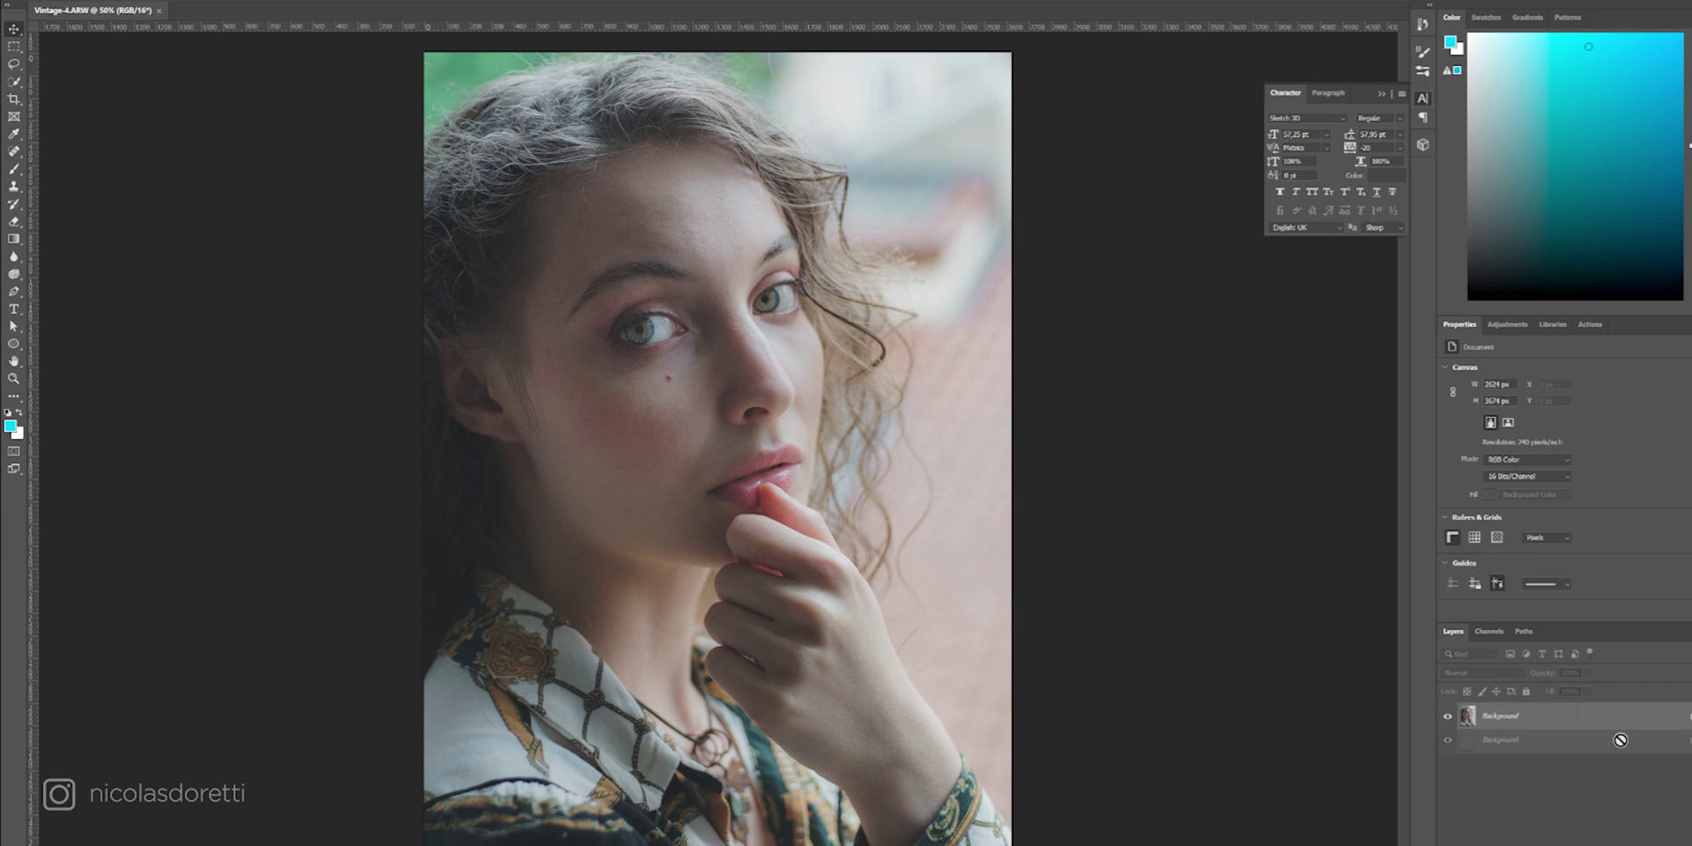
# In Photoshop, duplicate the portrait's Background layer and apply a Gaussian Blur with a 6.0-pixel radius to the copy.
pyautogui.moveTo(1497, 648); pyautogui.dragTo(1634, 834)
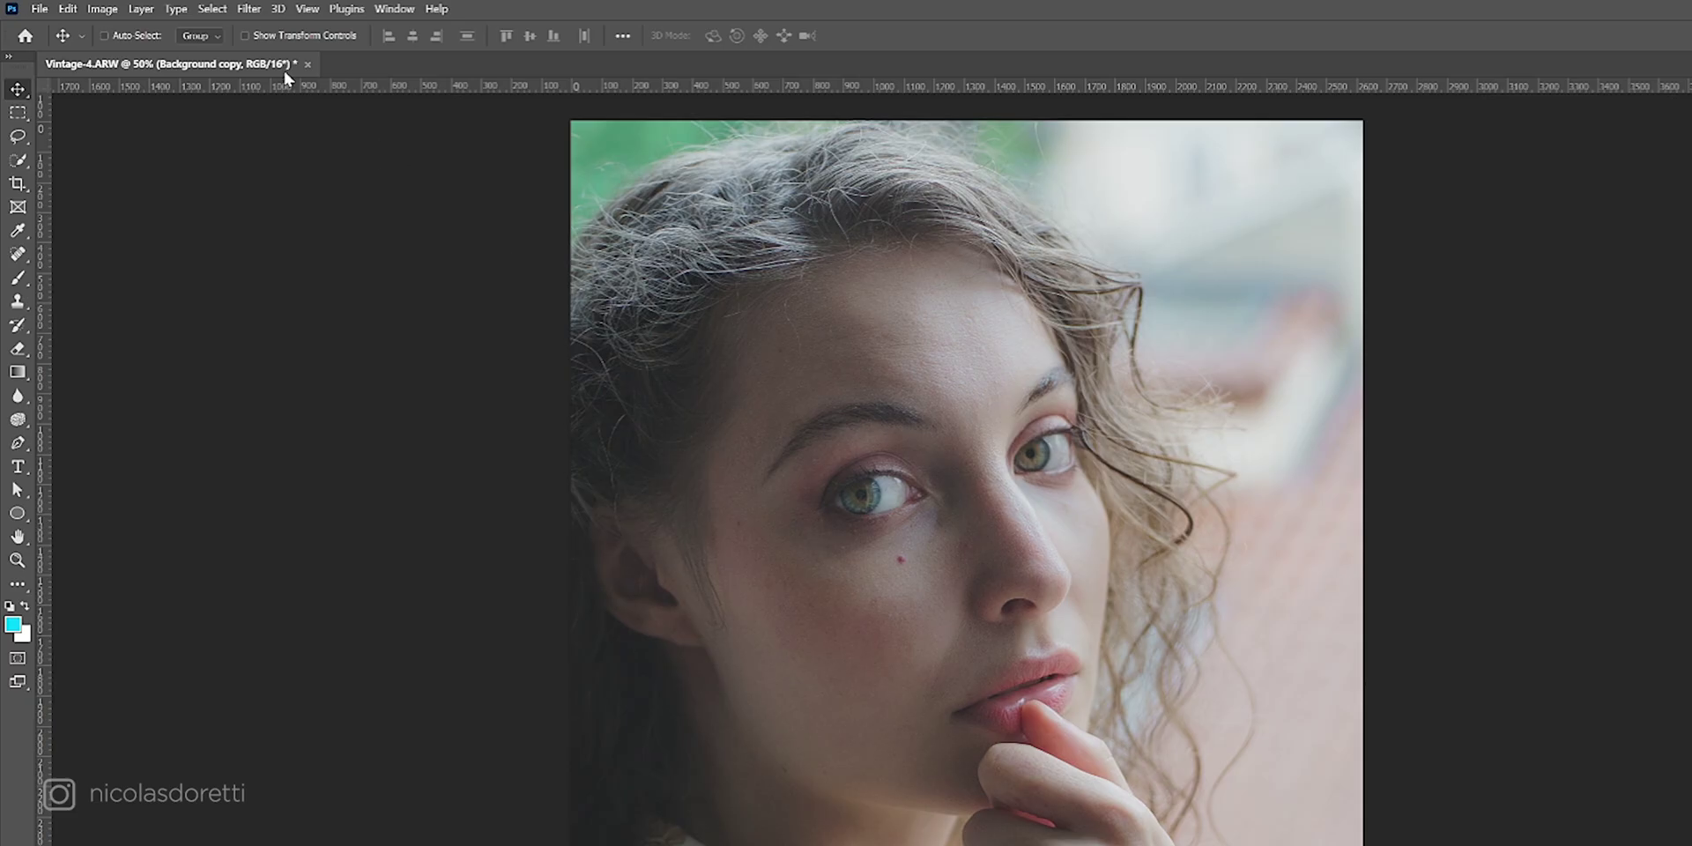
pyautogui.click(248, 9)
pyautogui.moveTo(299, 224)
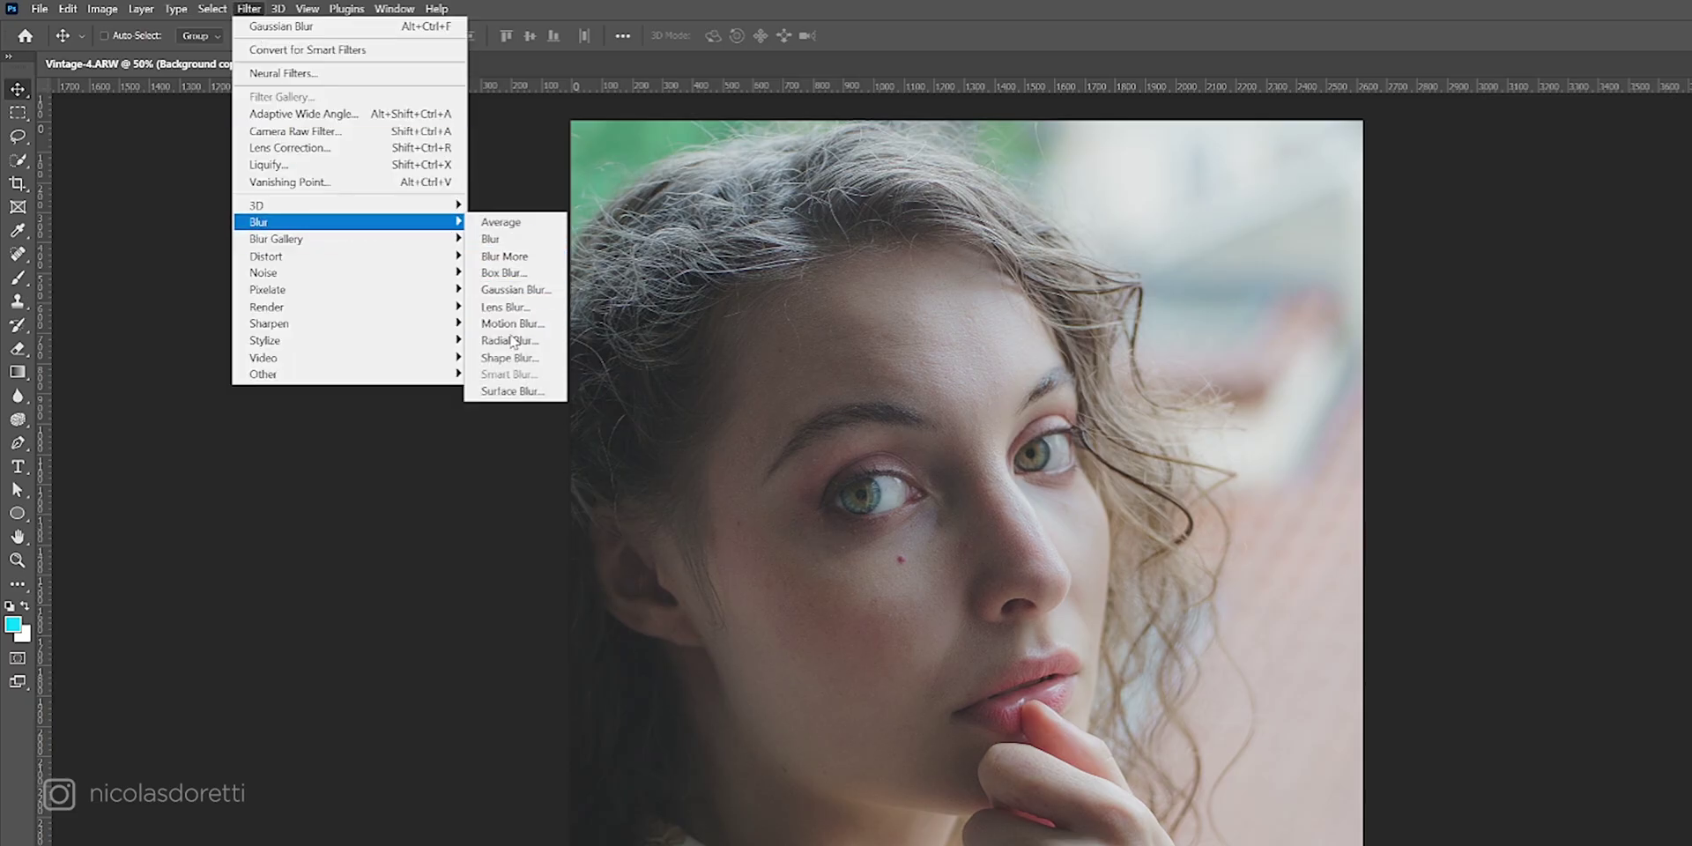
pyautogui.click(514, 292)
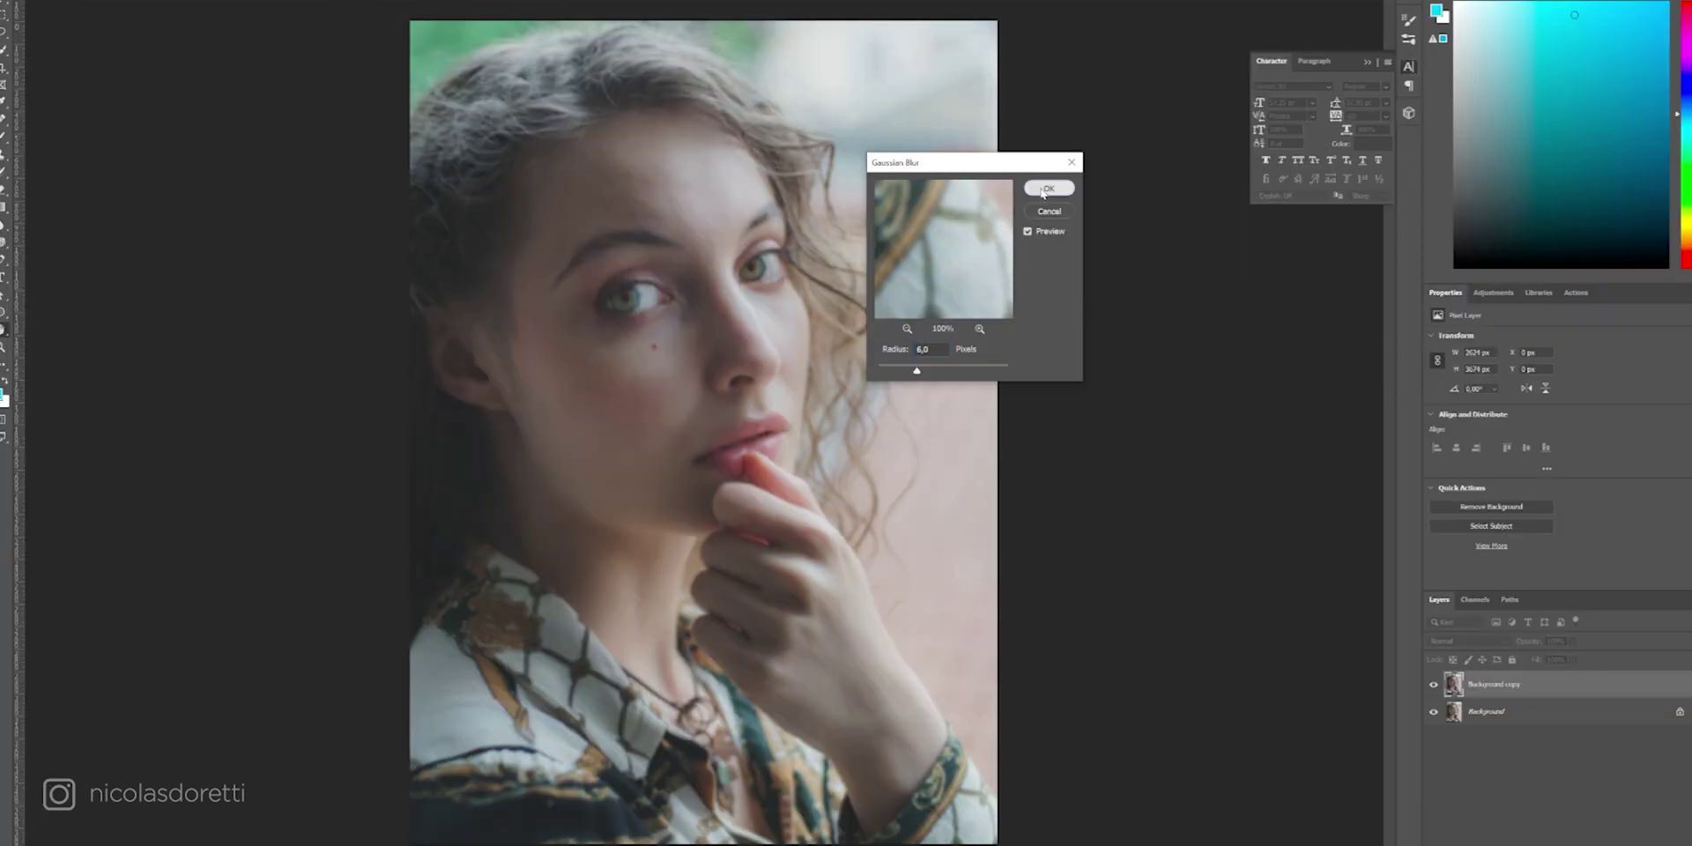
pyautogui.click(1045, 189)
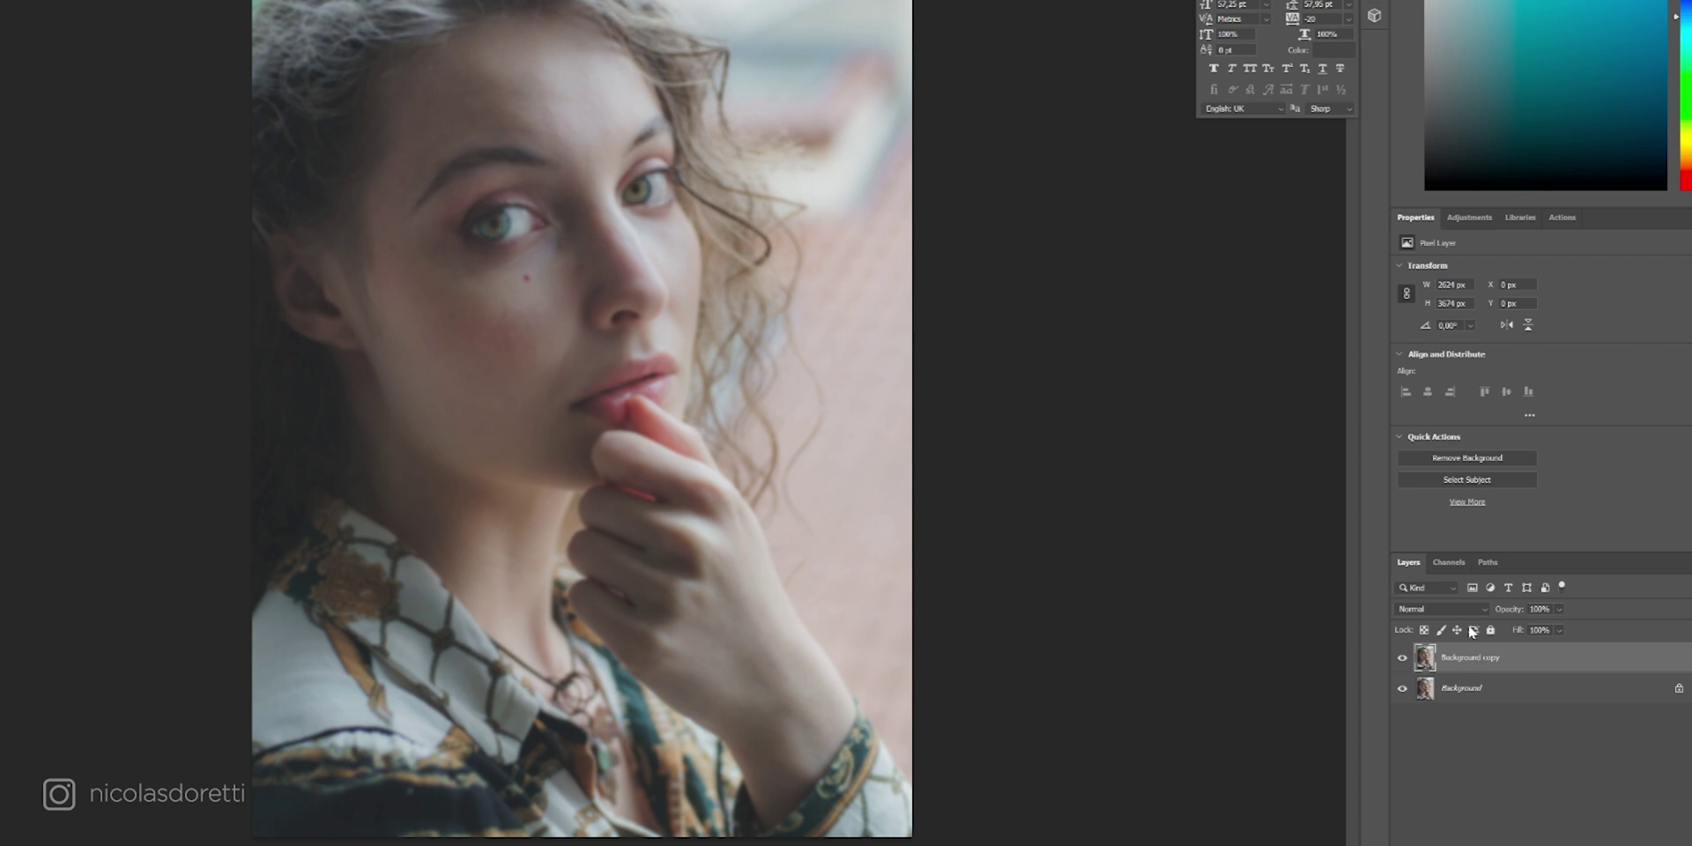
# Set the blurred layer's blend mode to Lighten and its opacity to 70%.
pyautogui.click(1463, 609)
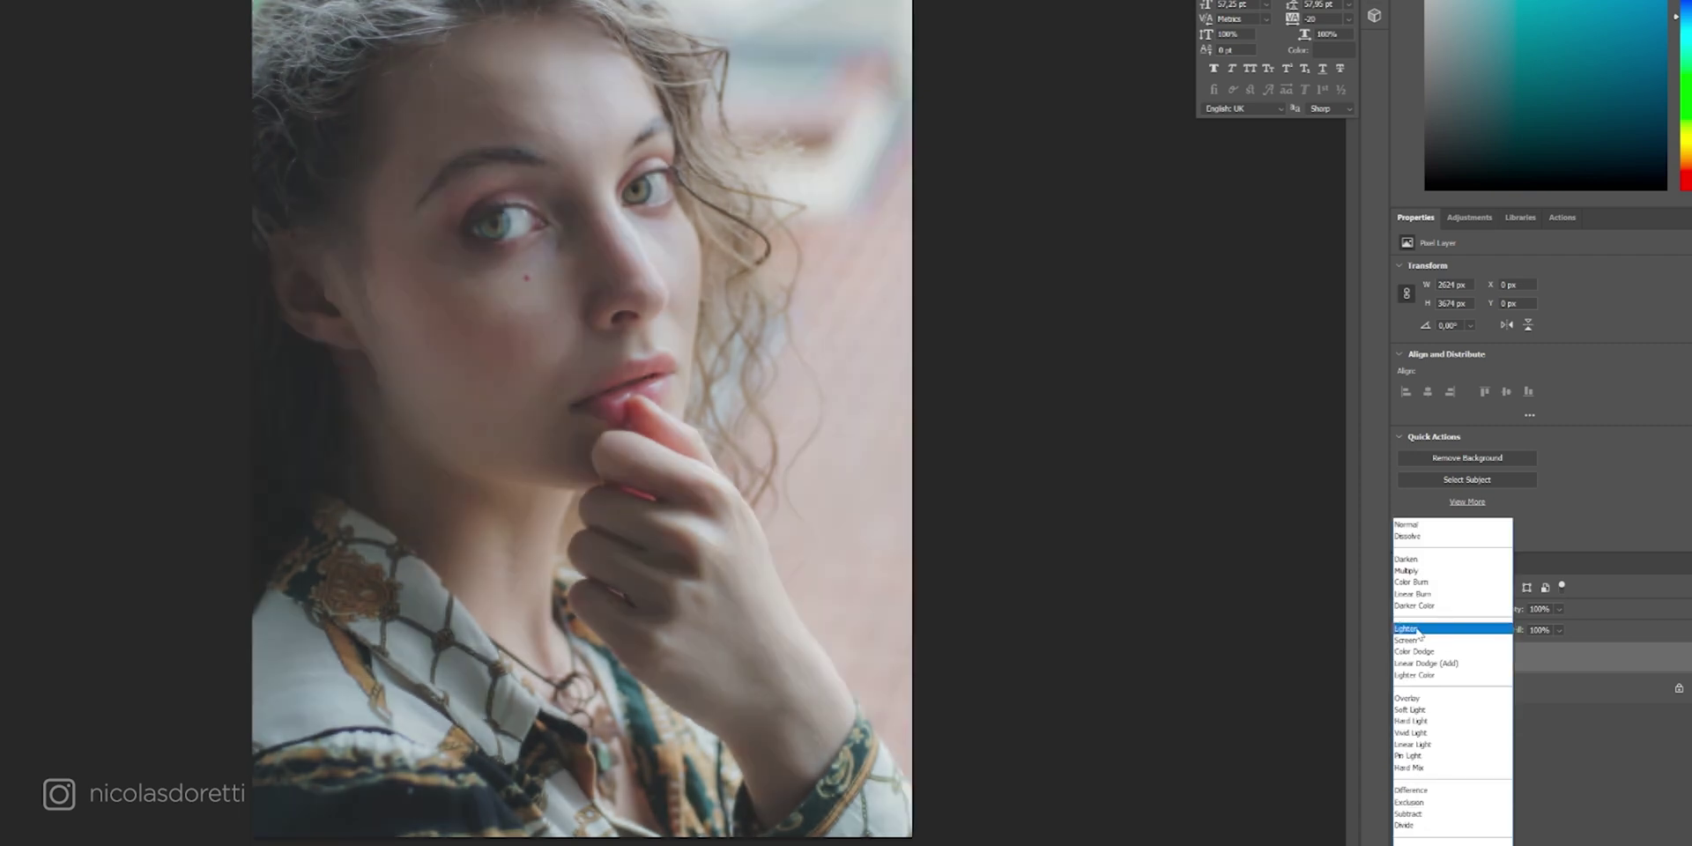
pyautogui.click(1419, 630)
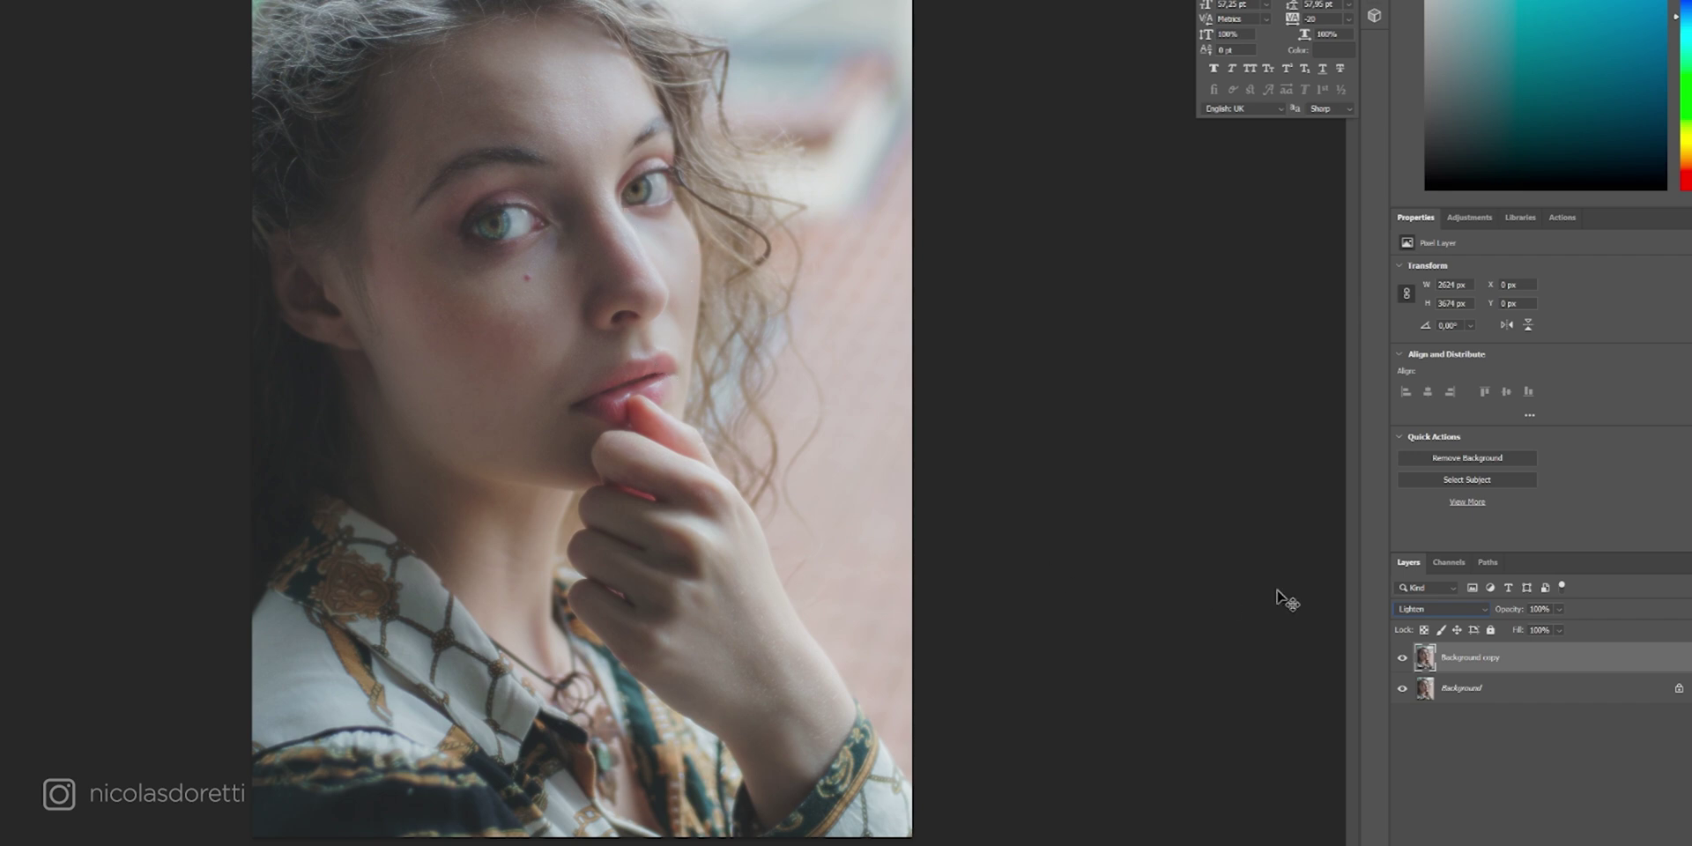
pyautogui.click(1523, 611)
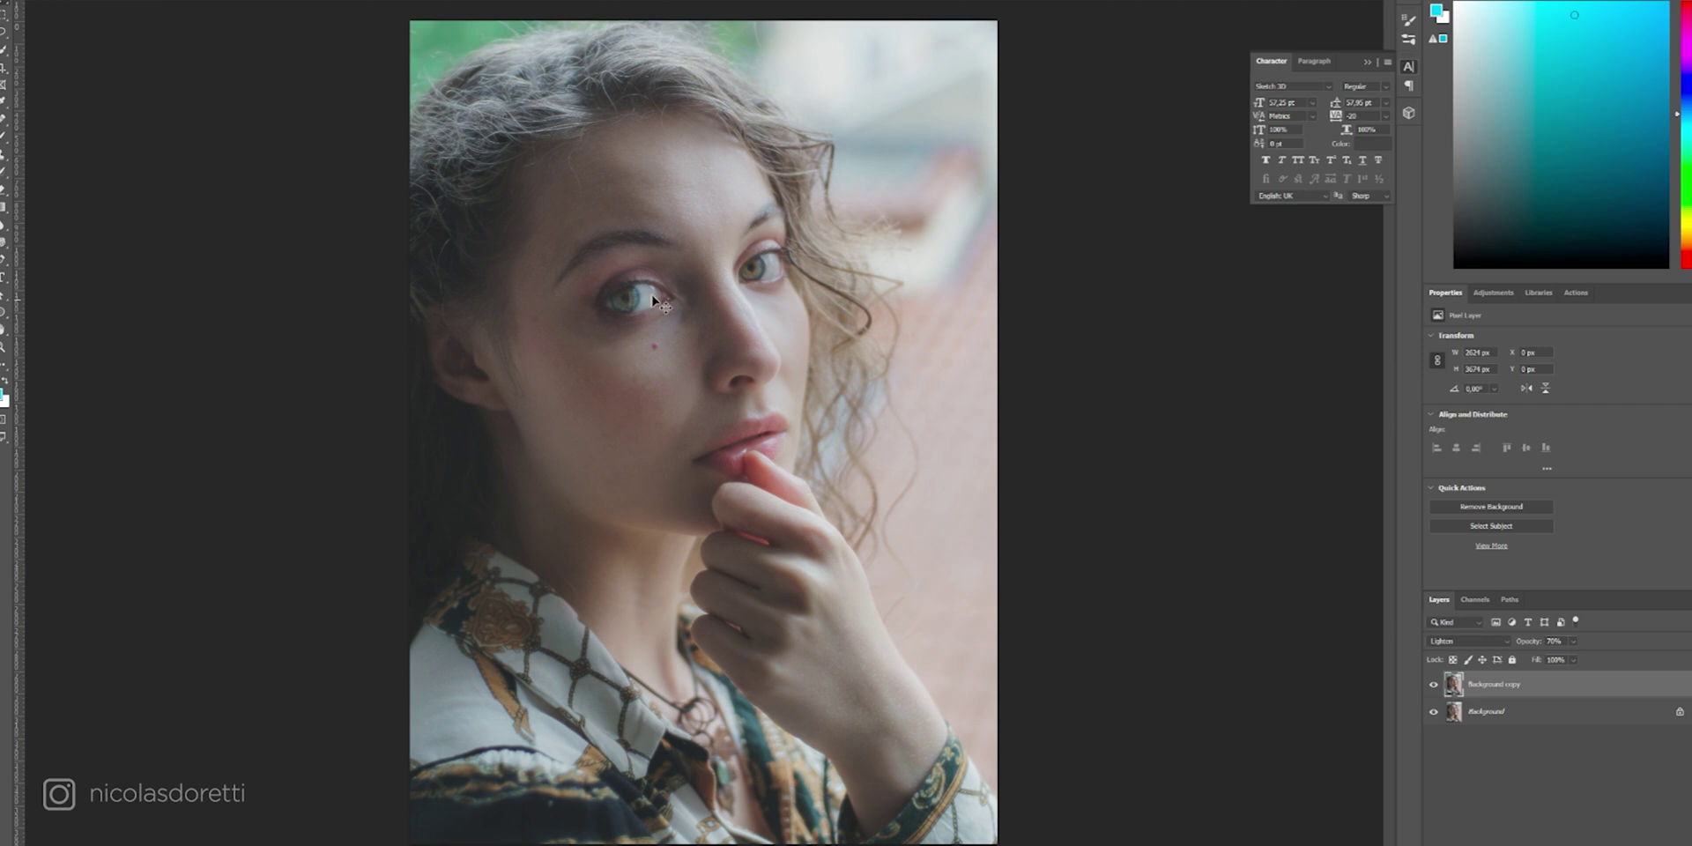
# Add a layer mask to the blurred copy, invert the mask and swap the foreground and background colours for painting.
pyautogui.hotkey('ctrl', 'alt', 'm')
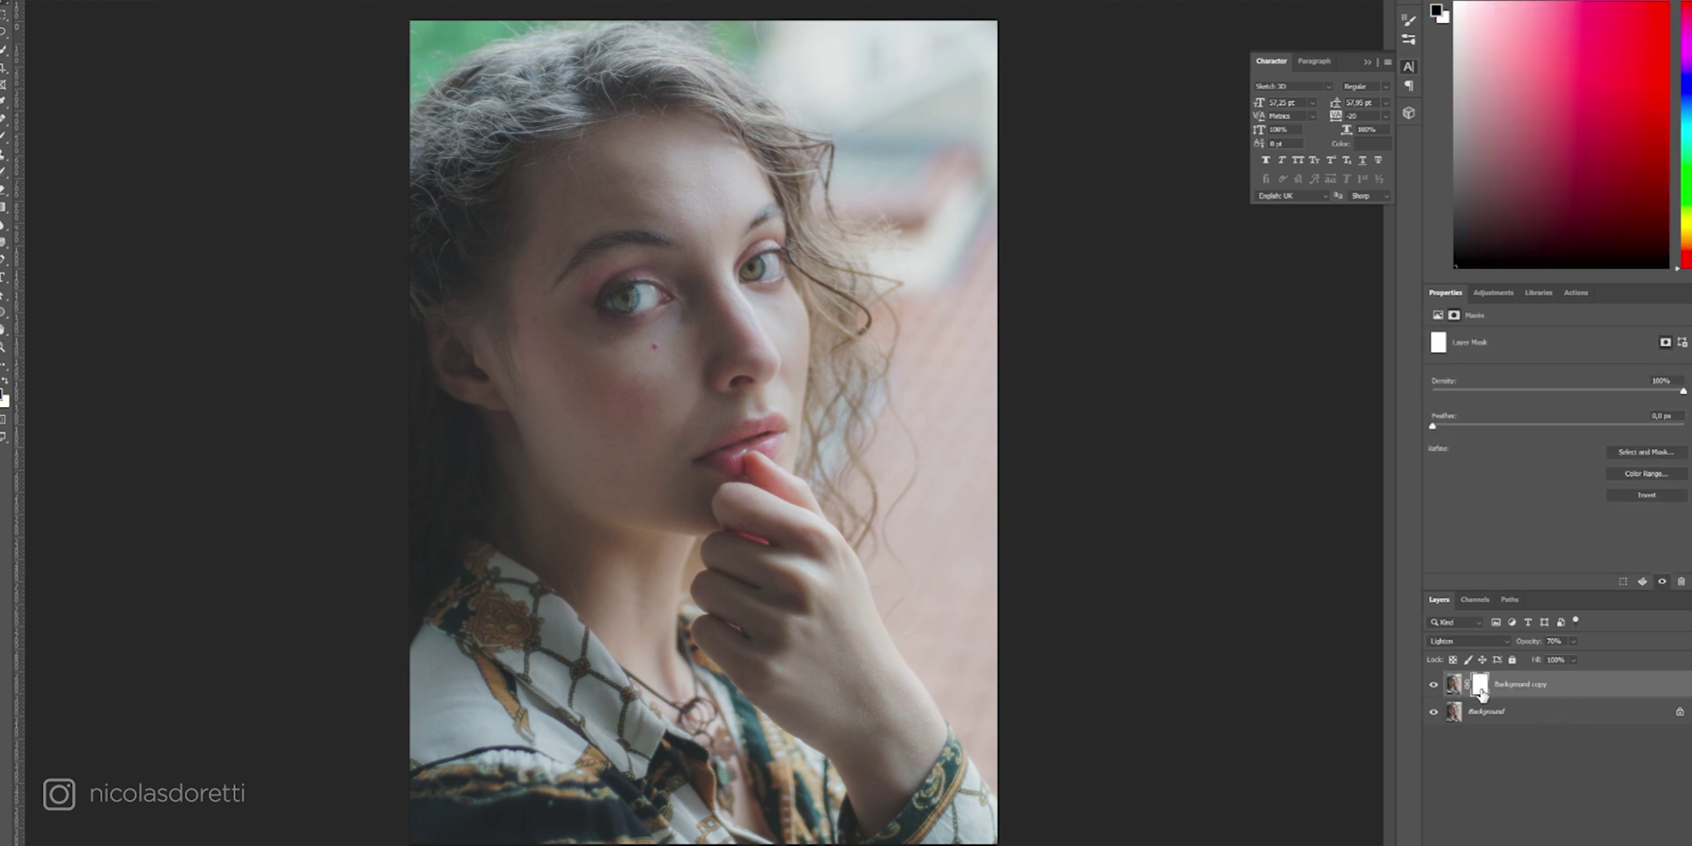
pyautogui.hotkey('ctrl', 'i')
pyautogui.press('x')
pyautogui.rightClick(872, 344)
pyautogui.press('Escape')
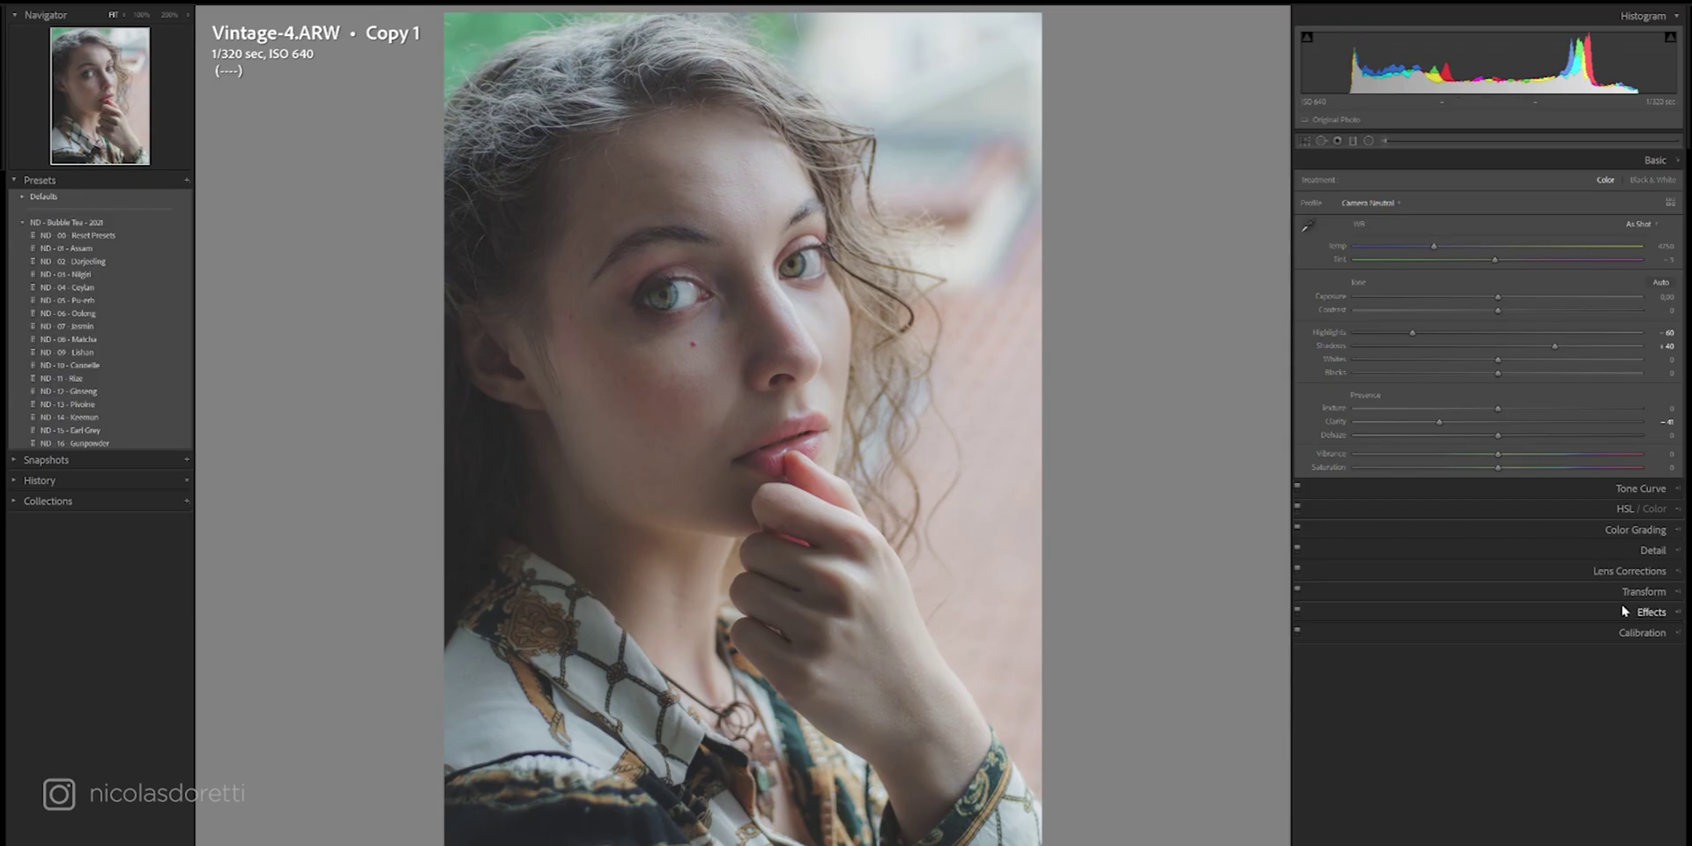
# Switch to Lightroom and examine the portrait's grain effect and its size setting at 100% zoom.
pyautogui.click(1623, 609)
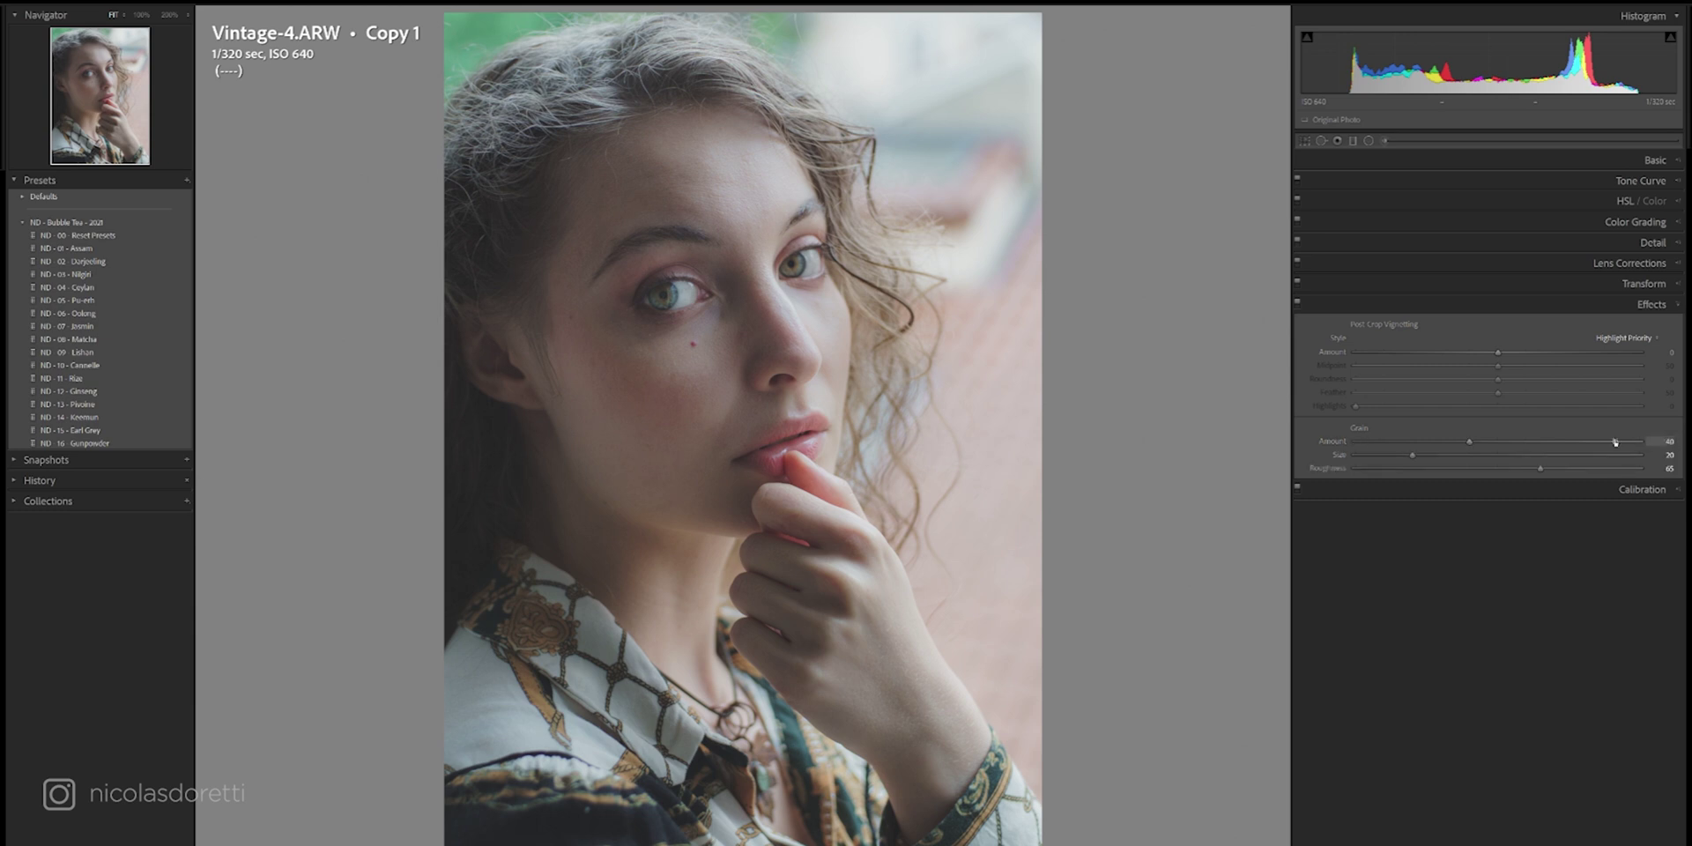
pyautogui.click(661, 264)
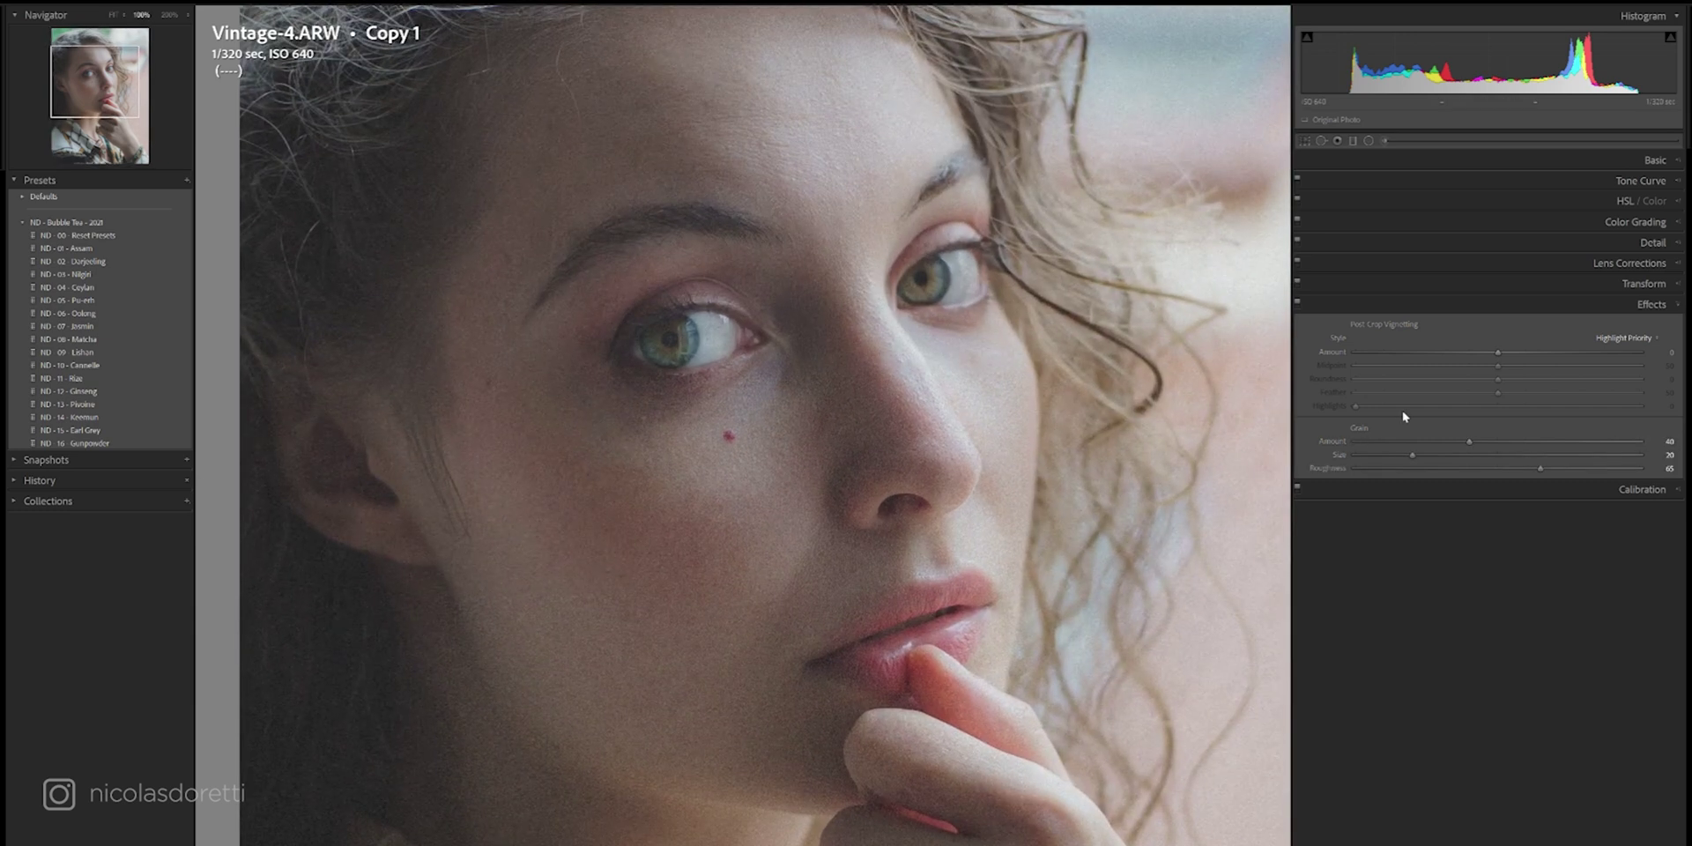
pyautogui.click(1454, 455)
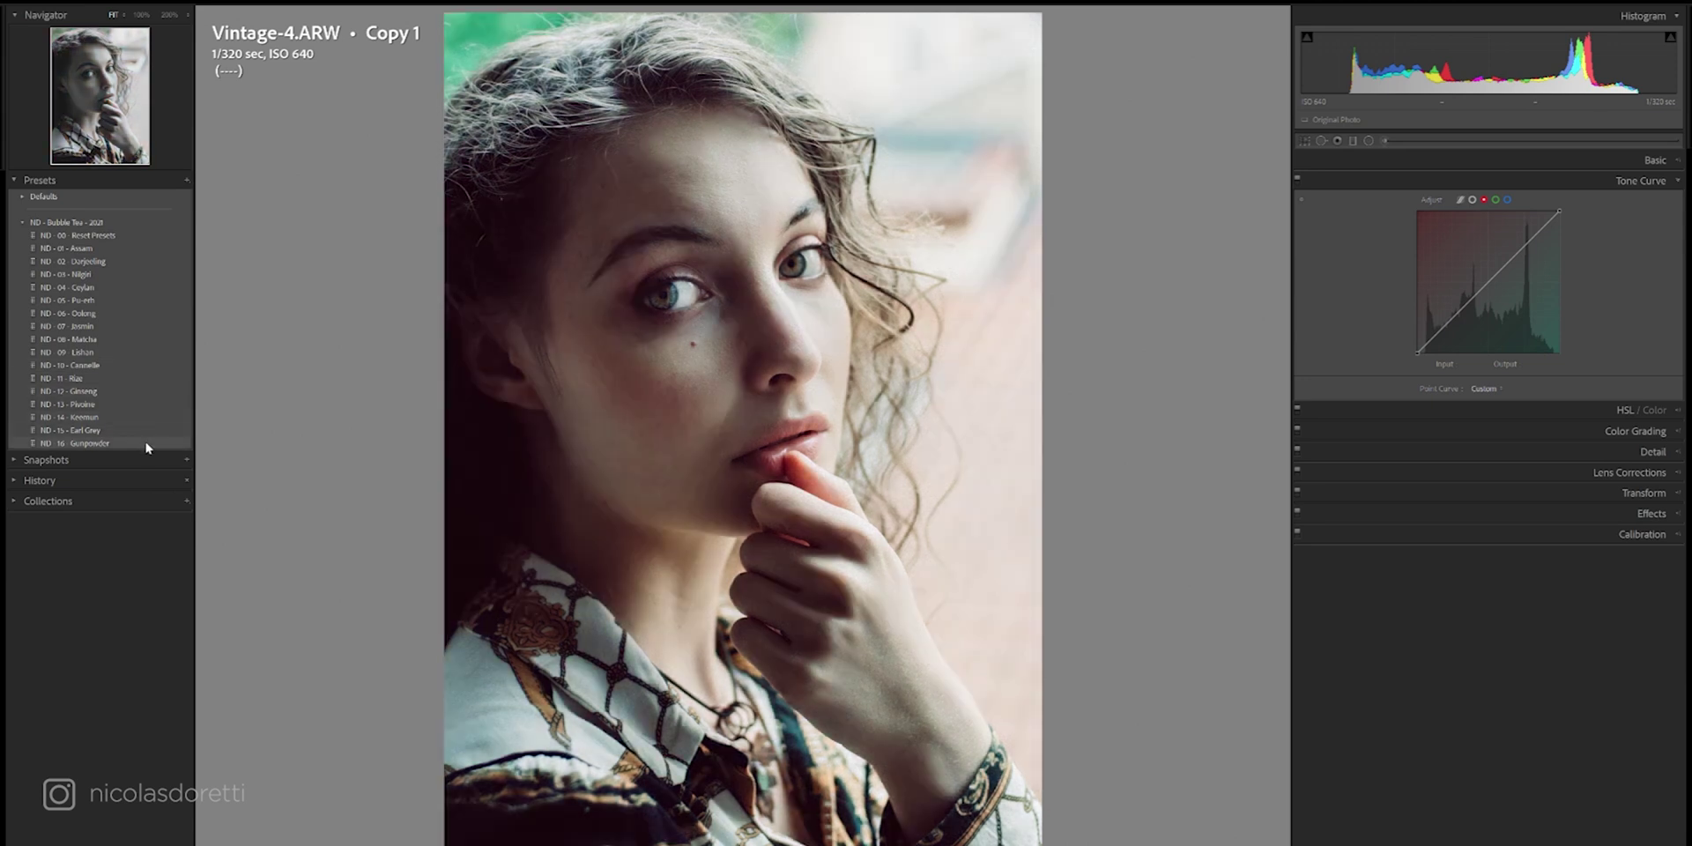
# Set the yellow and green saturation to -79 in the portrait's HSL adjustments.
pyautogui.click(1634, 181)
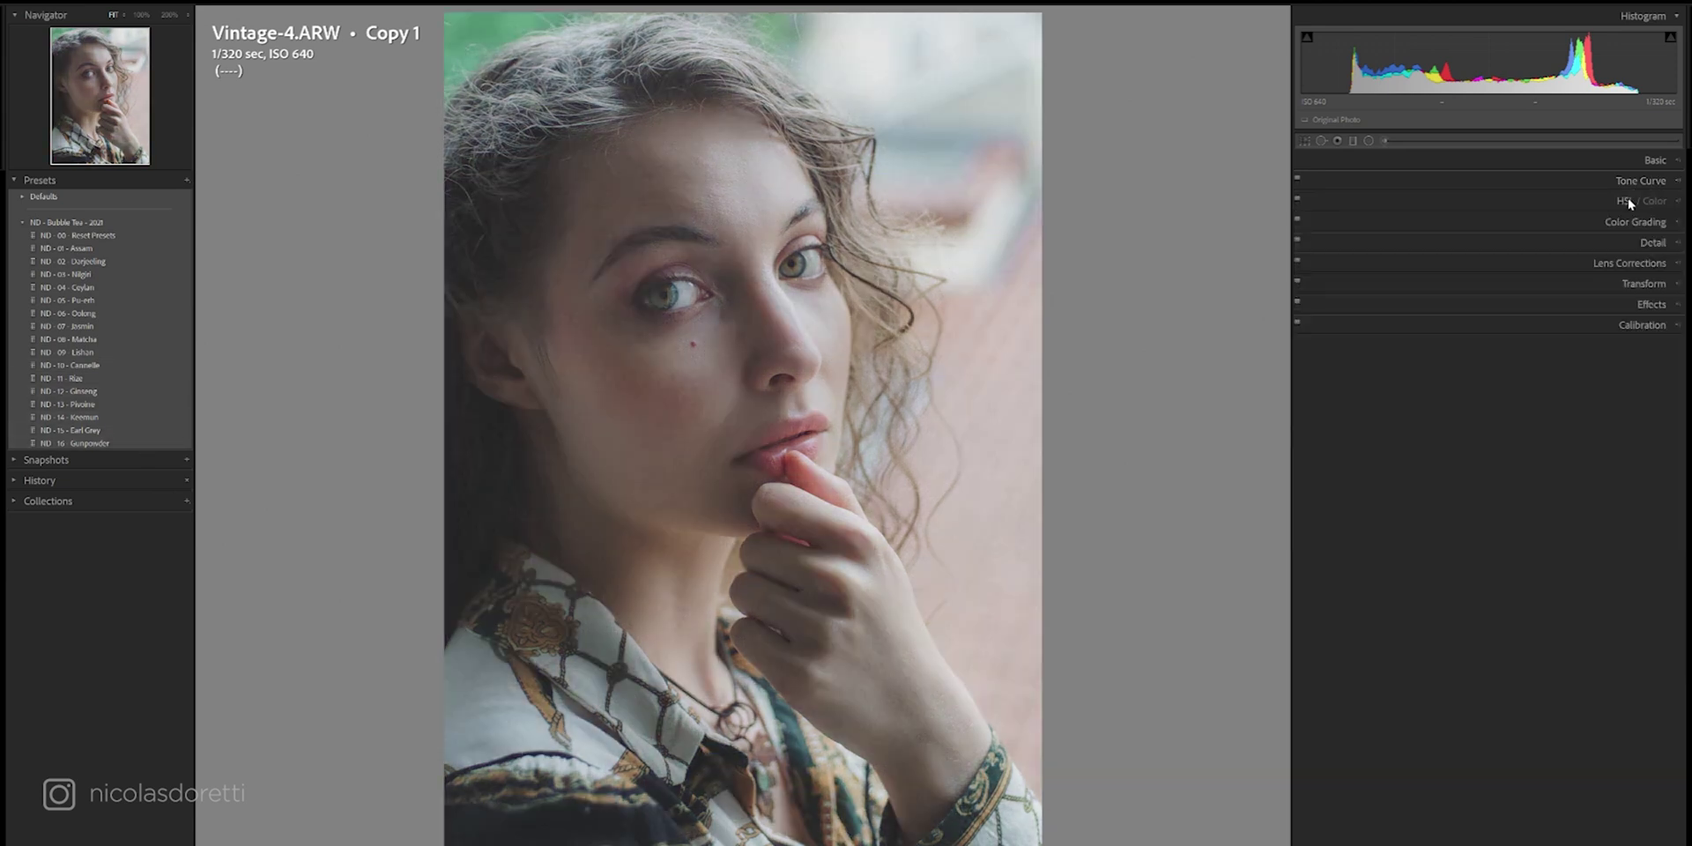
pyautogui.click(1627, 202)
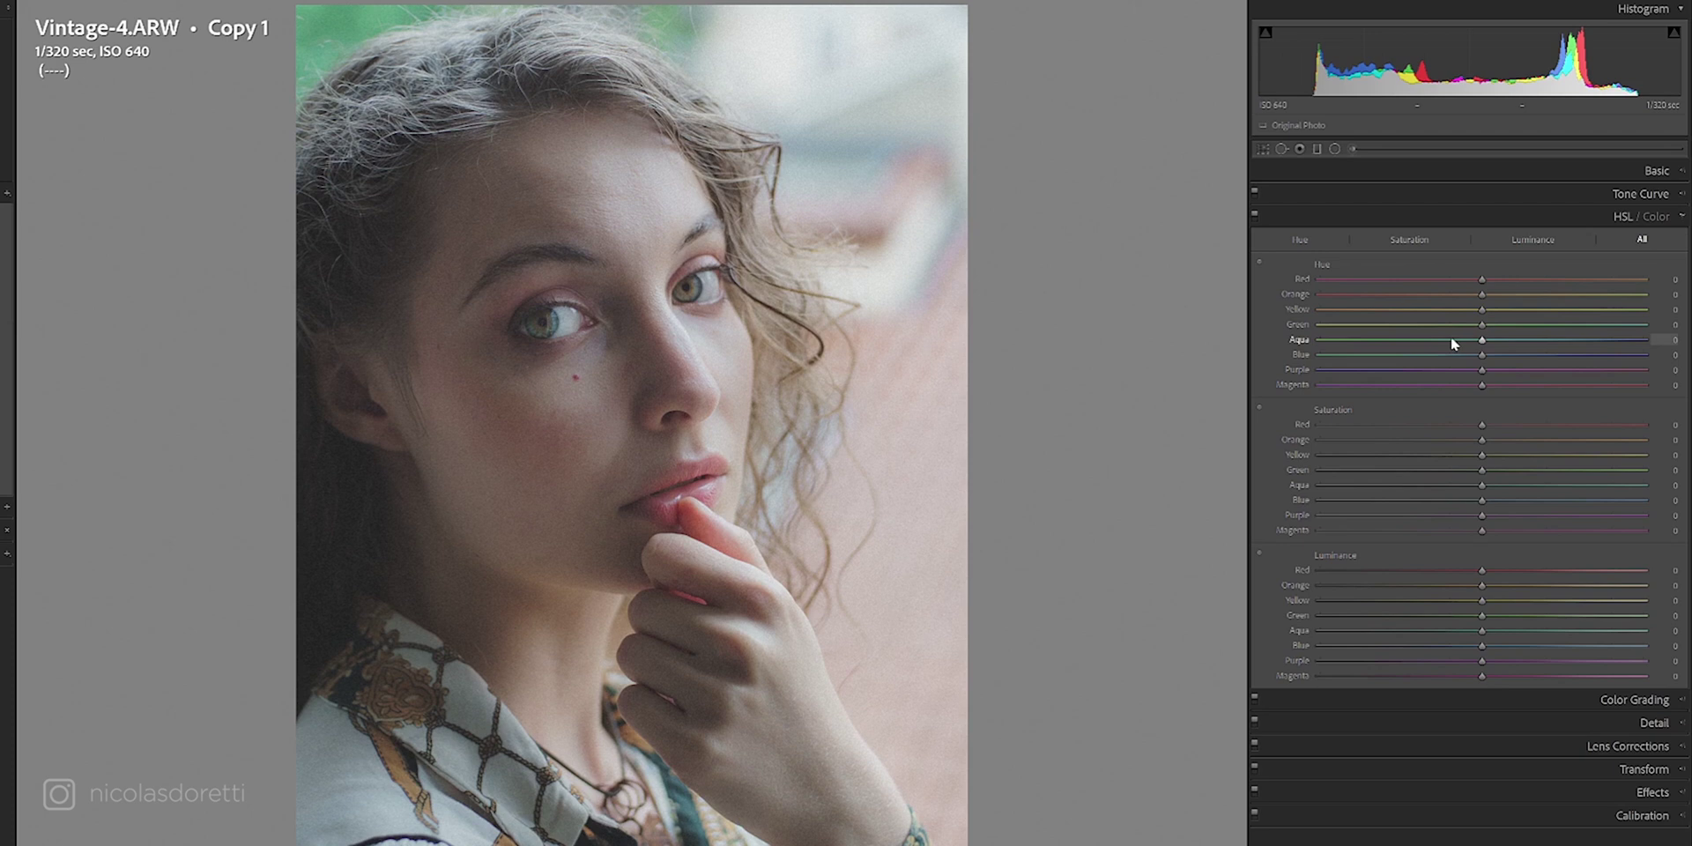
pyautogui.moveTo(1469, 279); pyautogui.dragTo(1426, 278)
pyautogui.moveTo(1576, 299); pyautogui.dragTo(1556, 301)
pyautogui.moveTo(1381, 456); pyautogui.dragTo(1368, 455)
pyautogui.moveTo(1370, 469); pyautogui.dragTo(1355, 467)
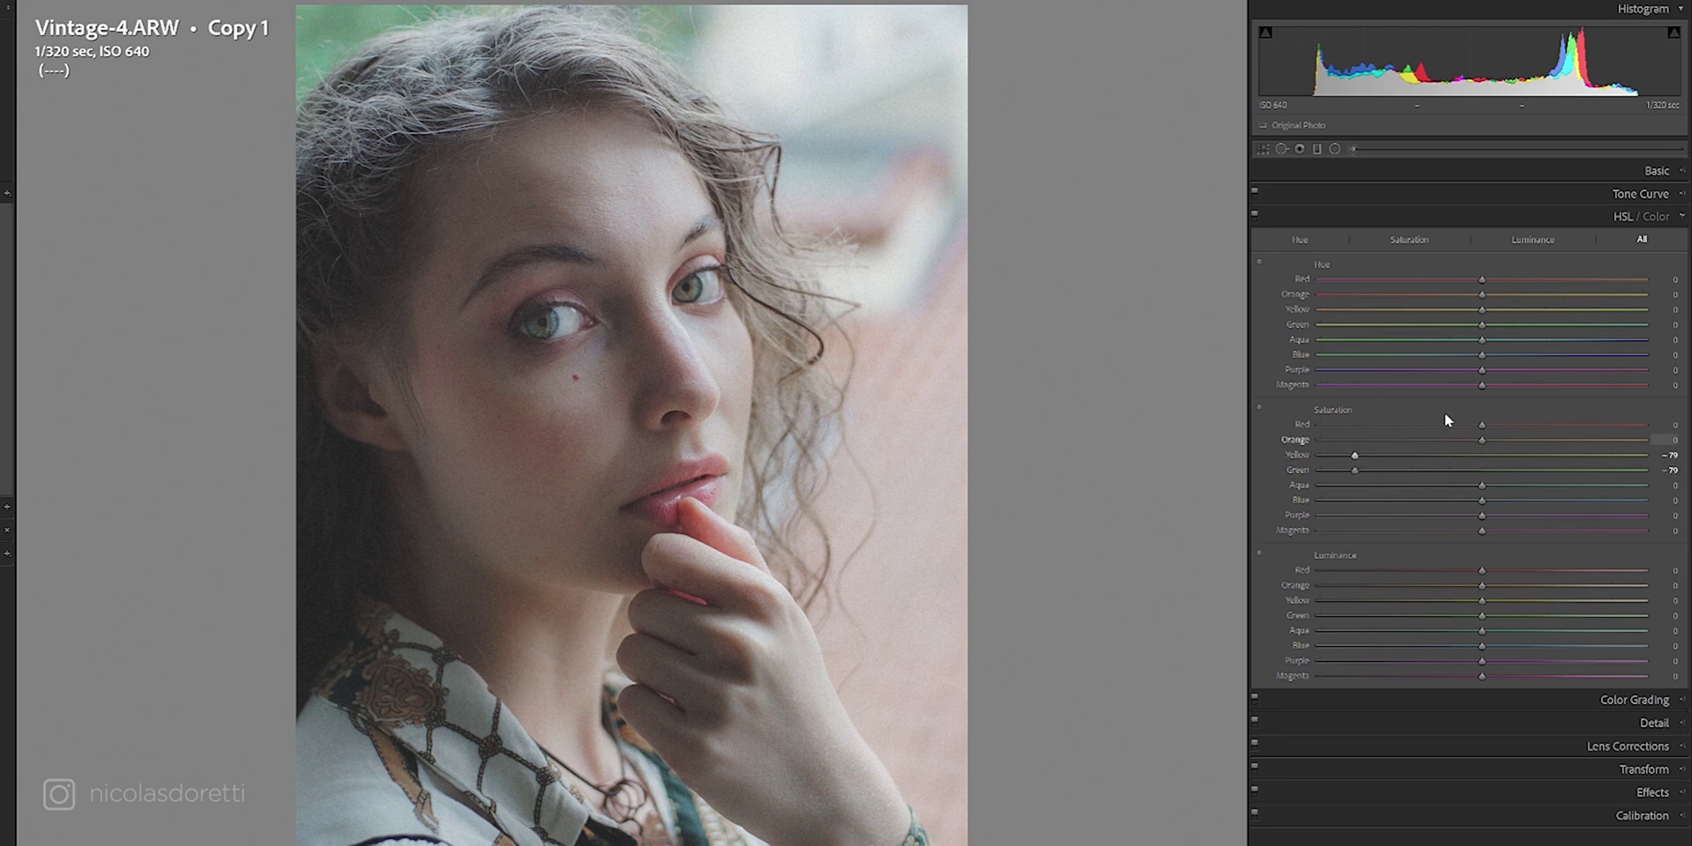
# Tint the midtones green in Color Grading with hue 155, saturation 15 and luminance -2.
pyautogui.hotkey('ctrl', '4')
pyautogui.click(1490, 263)
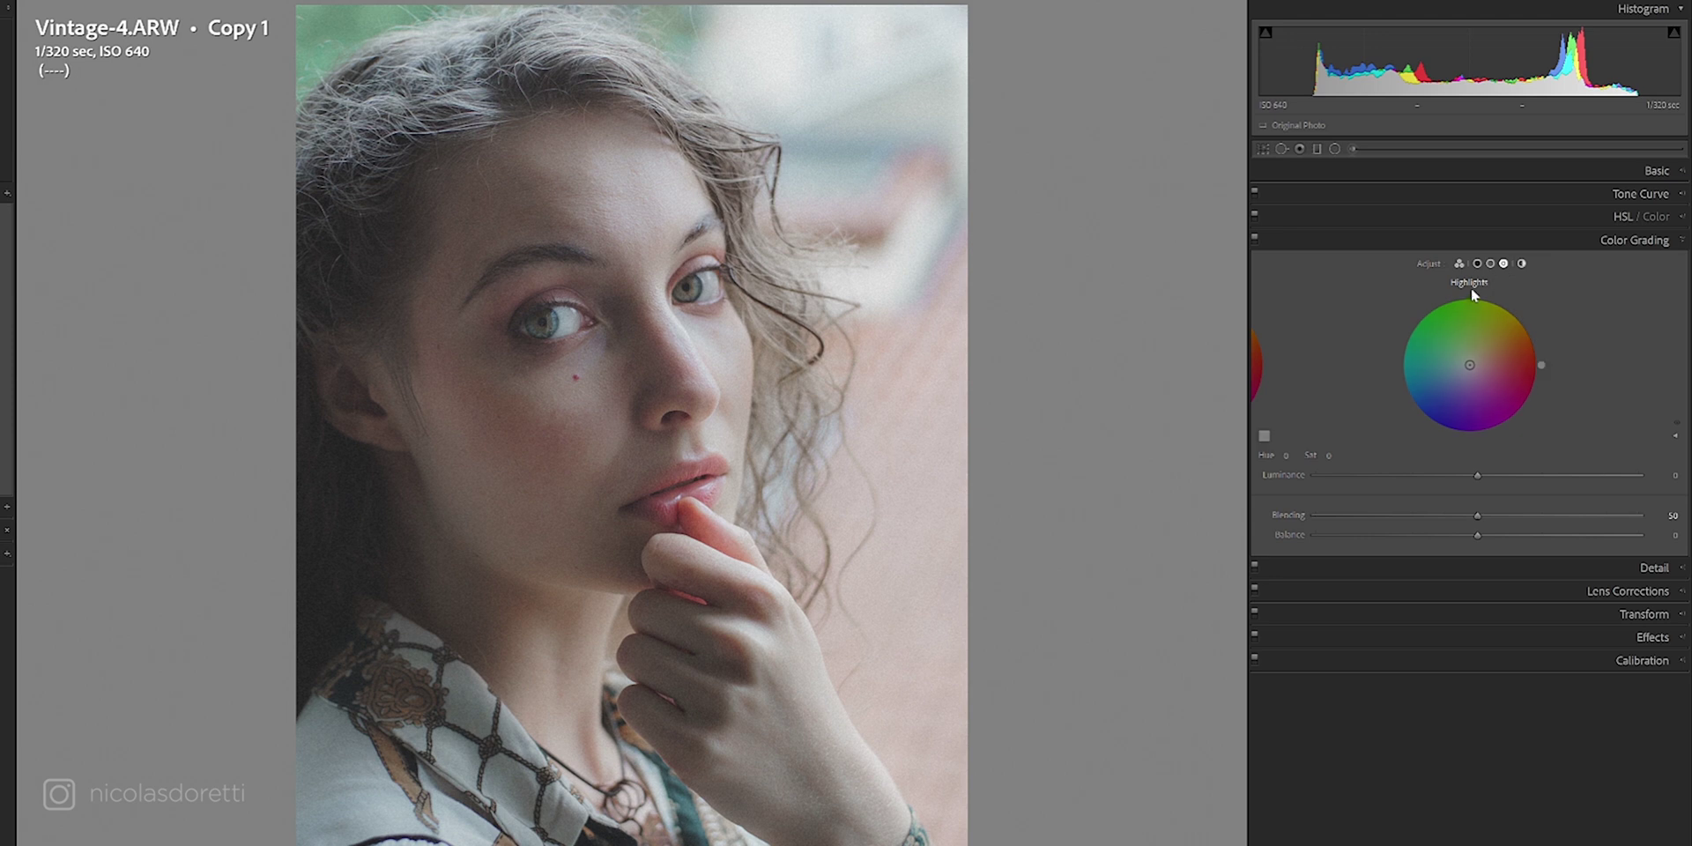
pyautogui.click(1479, 264)
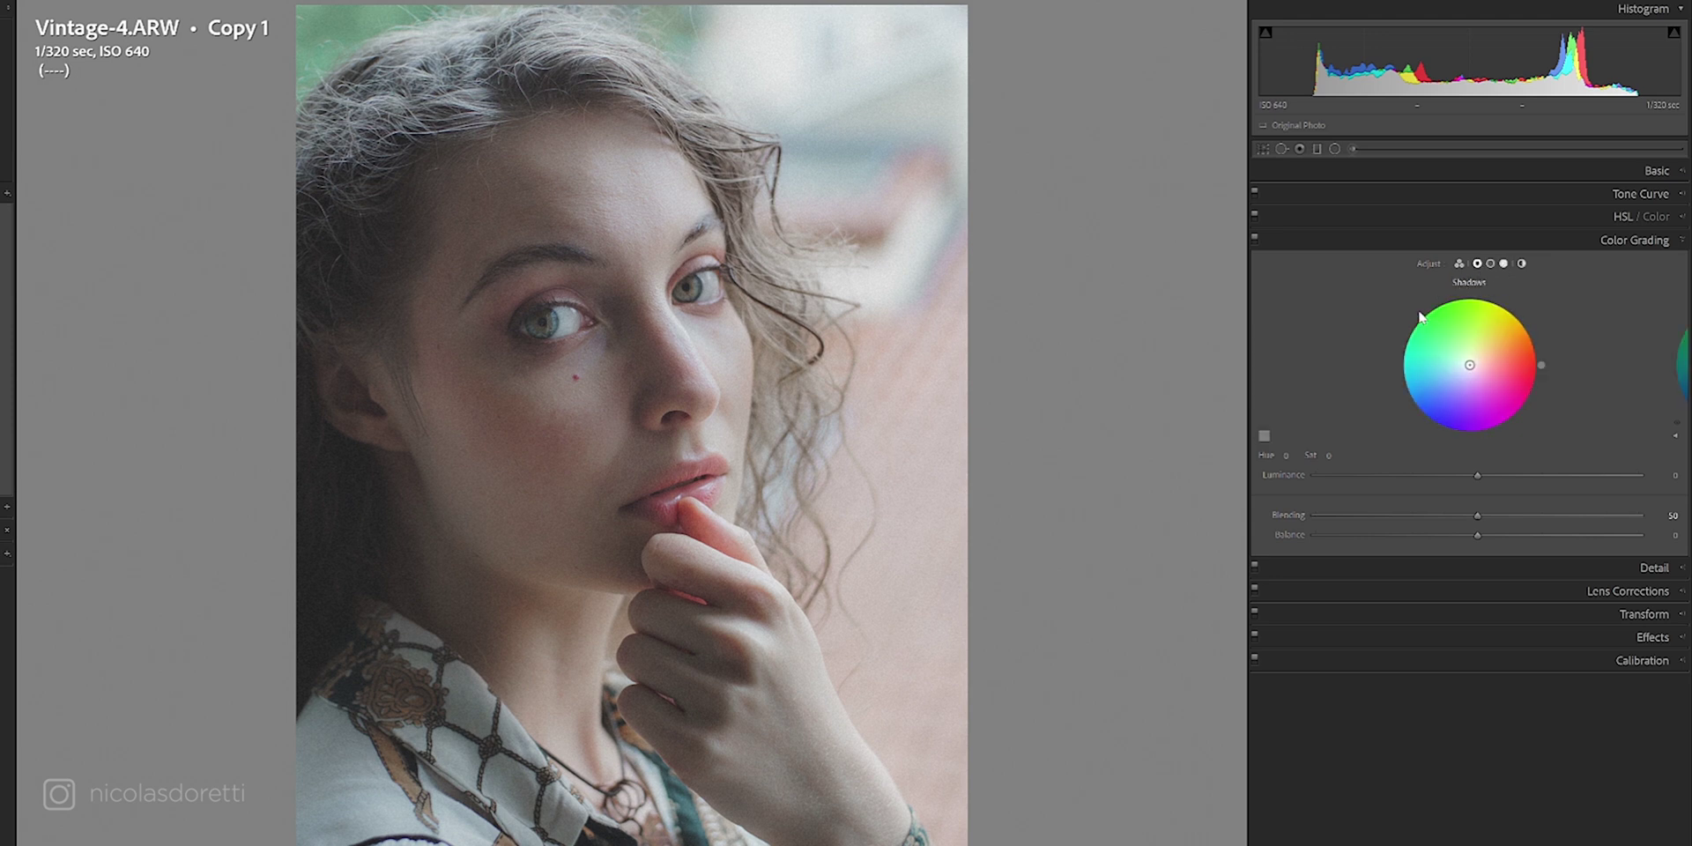
pyautogui.click(1490, 263)
pyautogui.moveTo(1469, 365); pyautogui.dragTo(1462, 360)
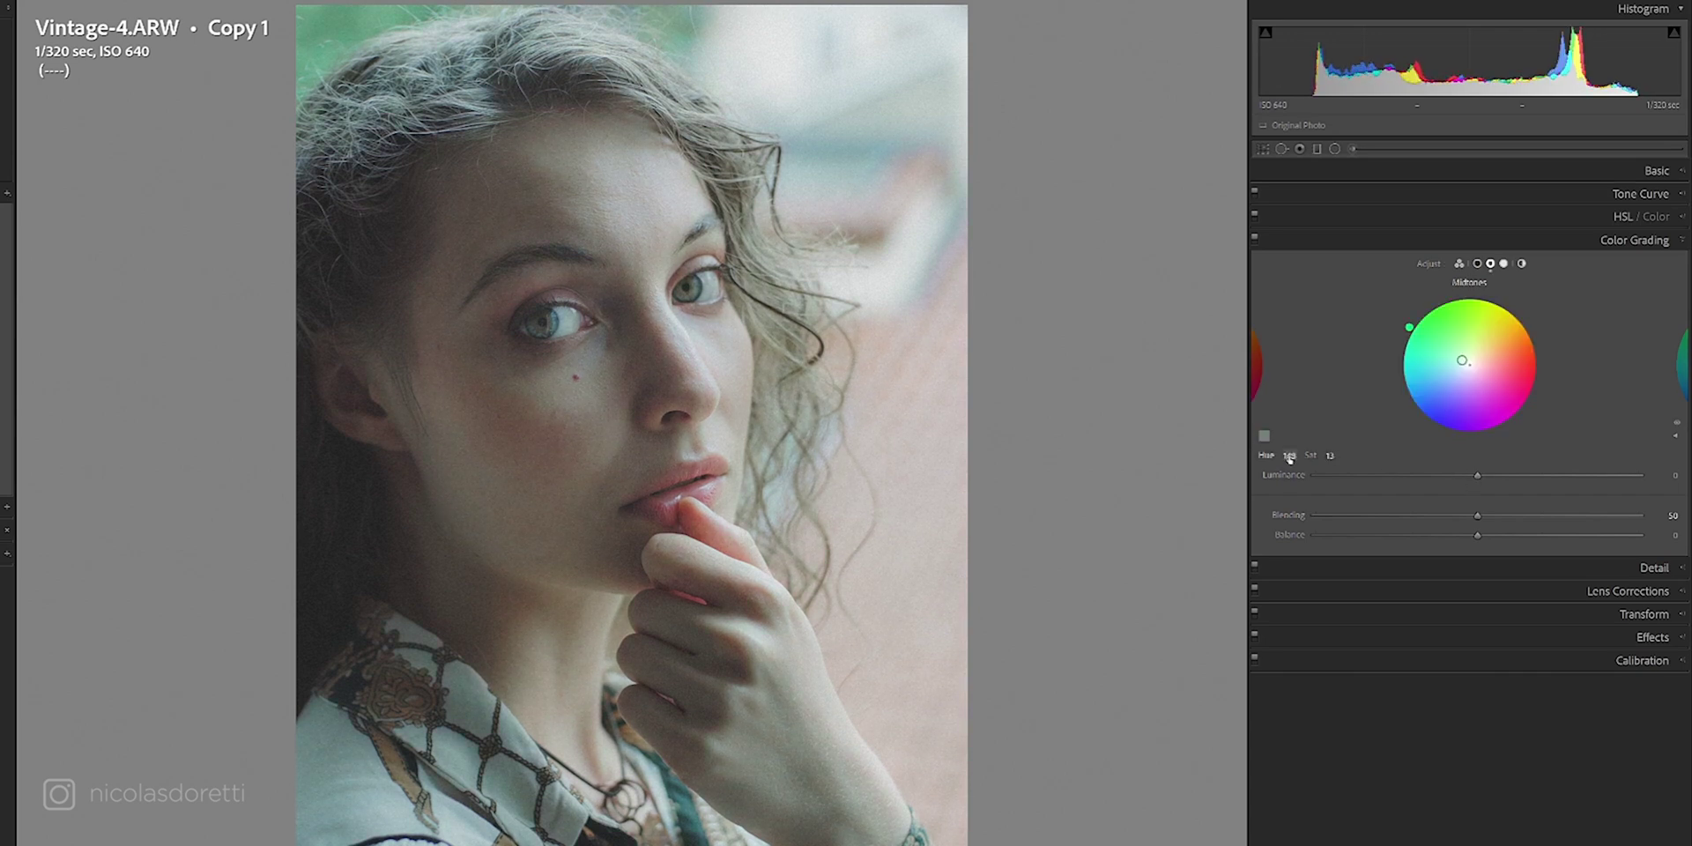
pyautogui.moveTo(1329, 454)
pyautogui.mouseDown()
pyautogui.moveTo(1356, 455)
pyautogui.moveTo(1331, 454)
pyautogui.mouseUp()
pyautogui.moveTo(1477, 475)
pyautogui.mouseDown()
pyautogui.moveTo(1510, 475)
pyautogui.moveTo(1477, 475)
pyautogui.mouseUp()
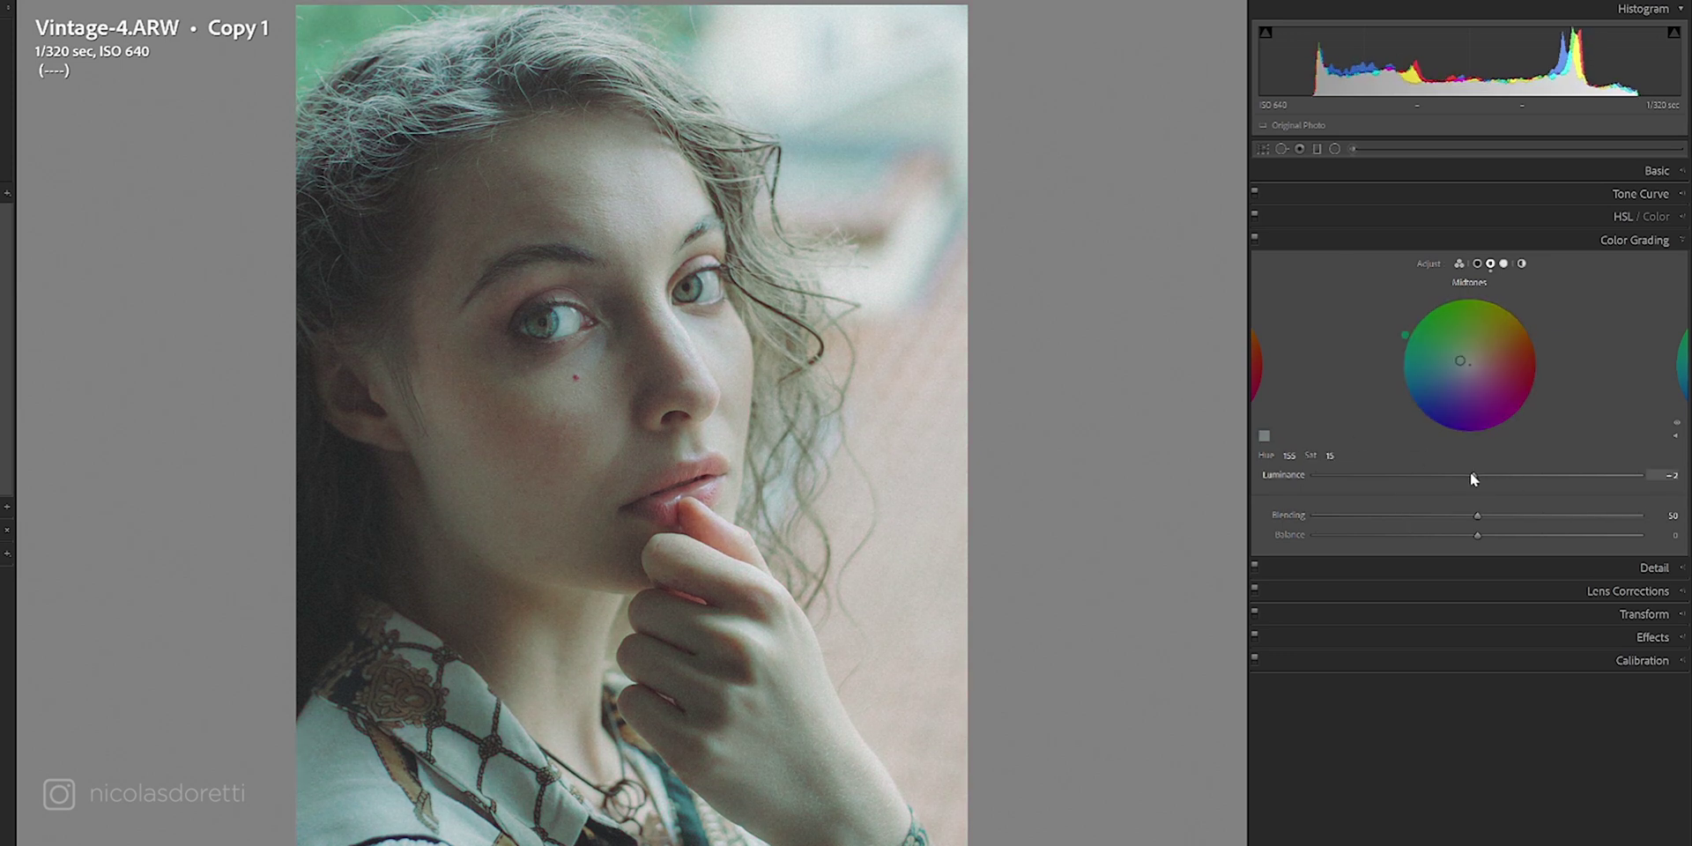
# Tint the shadows blue with saturation 34 and luminance -3, and fine-tune the shadow hue.
pyautogui.click(1476, 263)
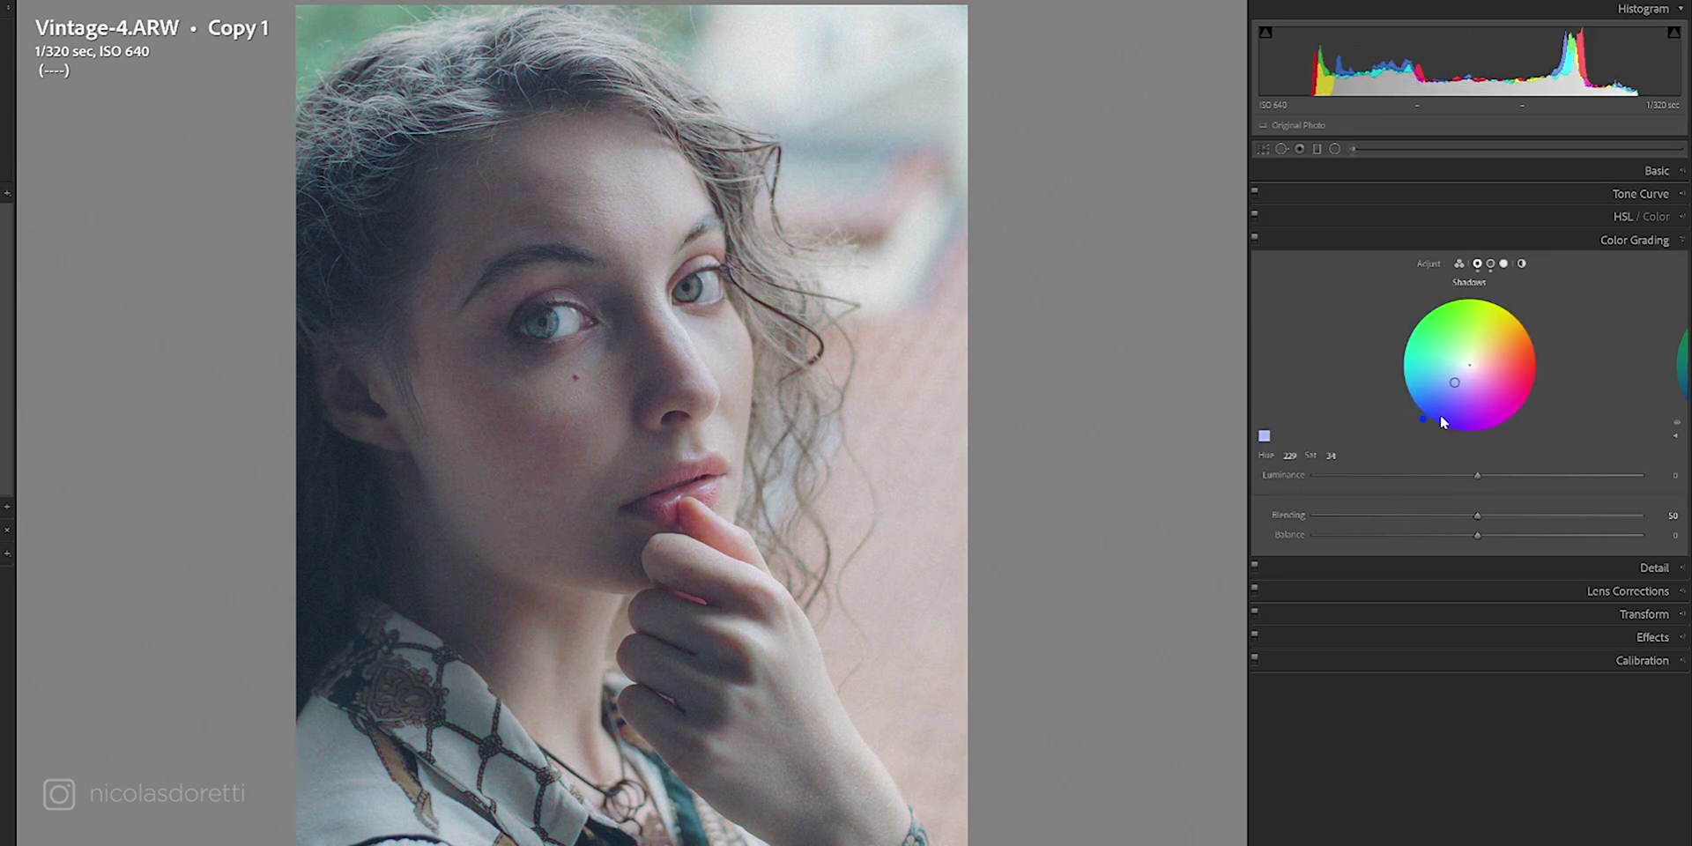
pyautogui.moveTo(1477, 475); pyautogui.dragTo(1473, 480)
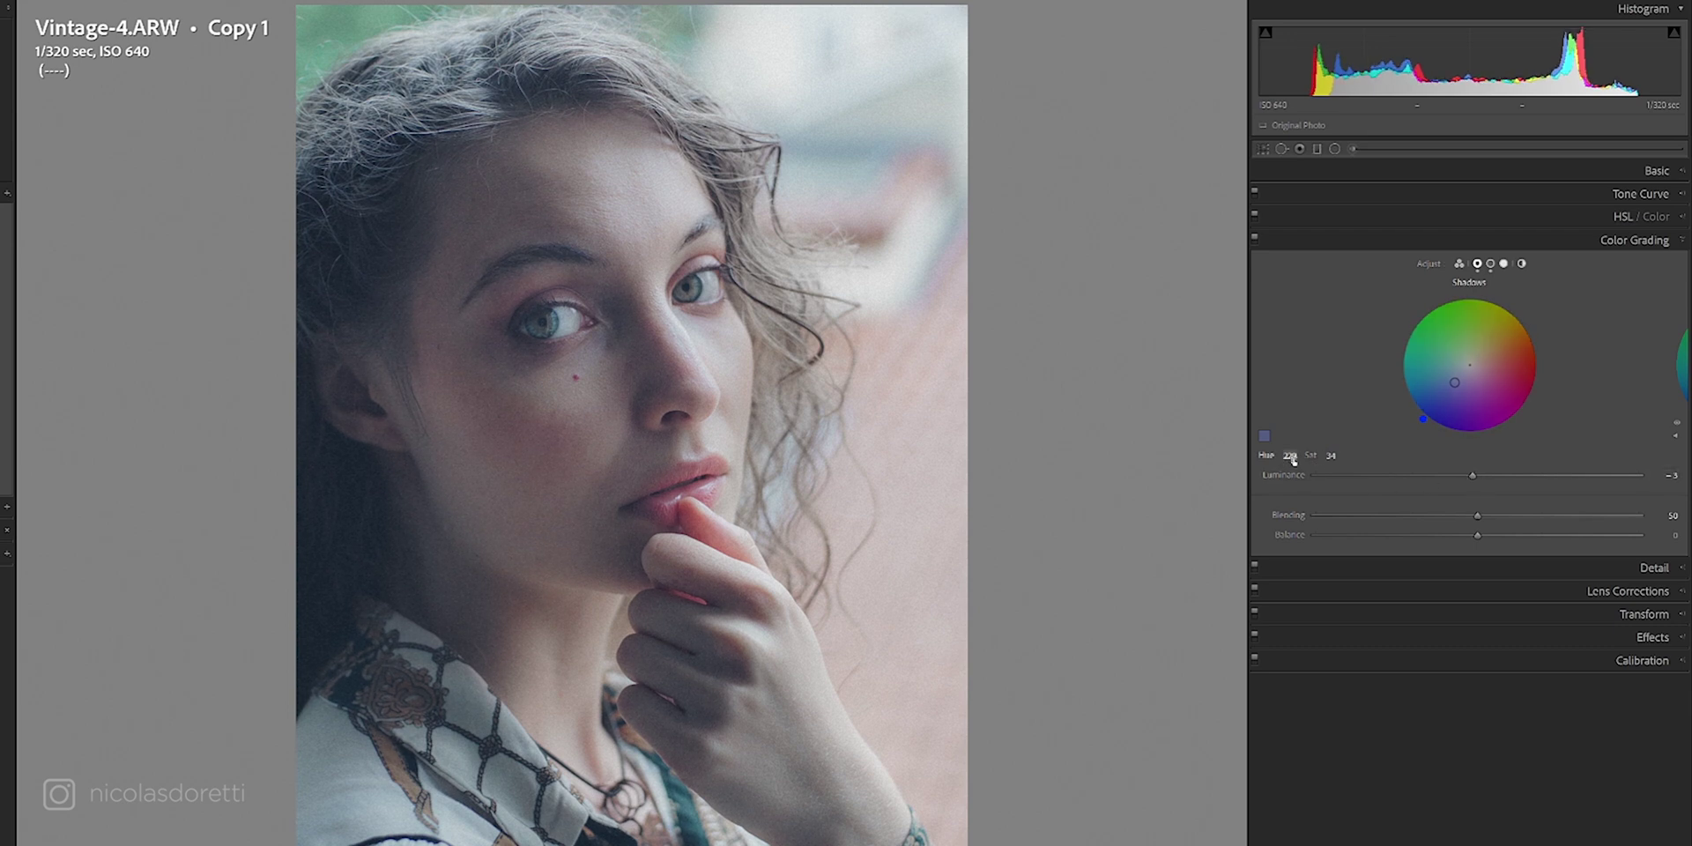
pyautogui.moveTo(1292, 456); pyautogui.dragTo(1279, 456)
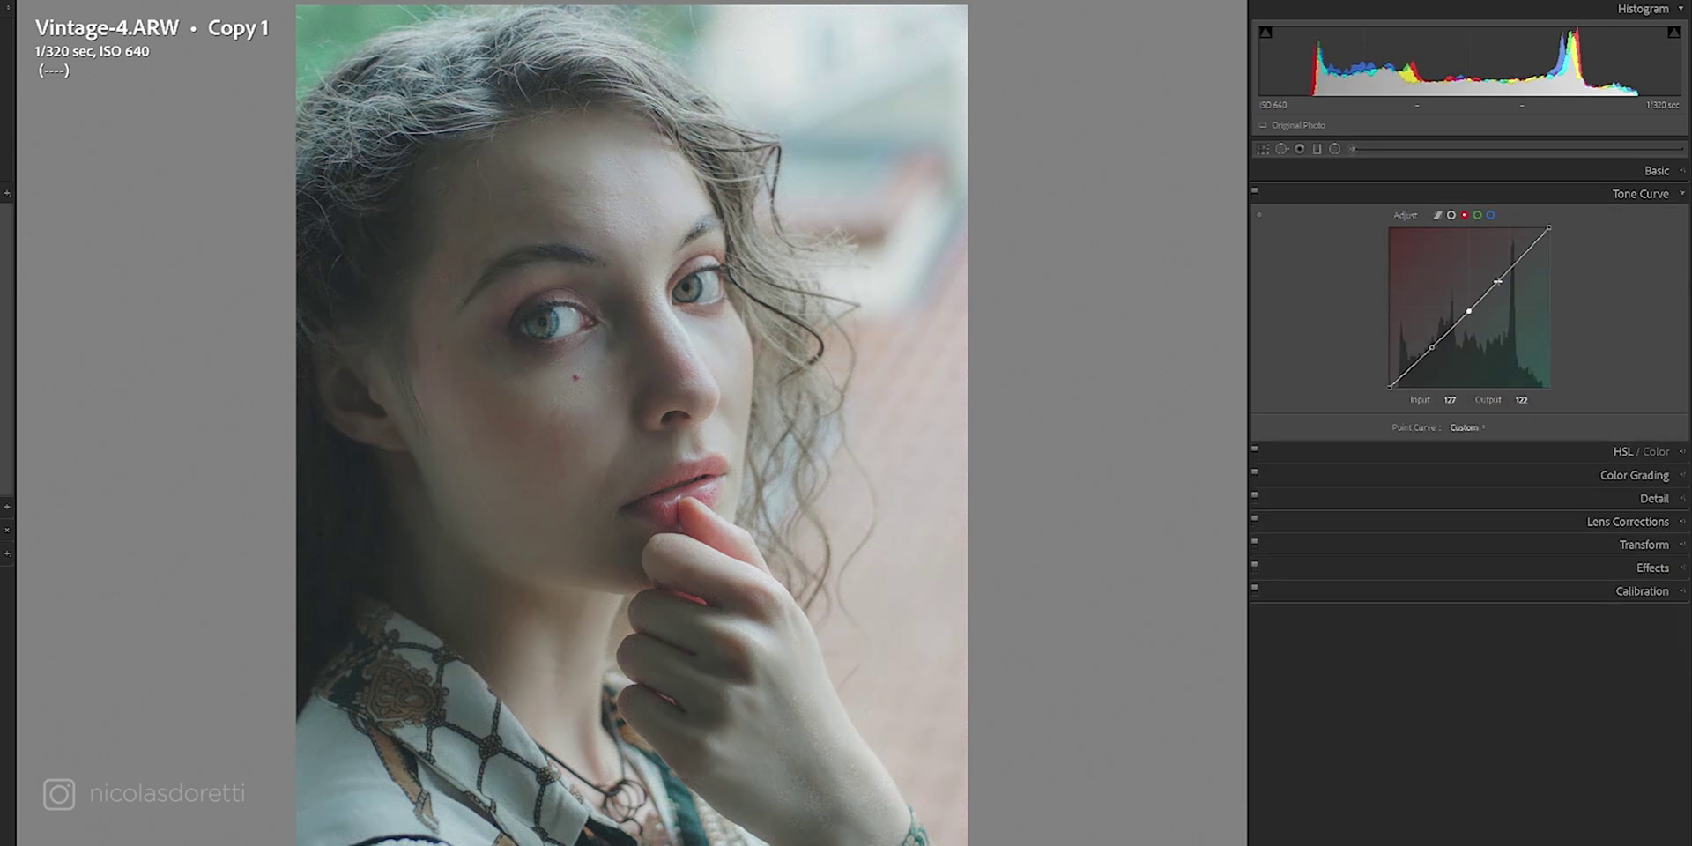
# Shape the red tone curve into an S-curve and copy its settings to the other colour channels.
pyautogui.moveTo(1548, 231); pyautogui.dragTo(1502, 270)
pyautogui.moveTo(1432, 346); pyautogui.dragTo(1434, 352)
pyautogui.rightClick(1434, 353)
pyautogui.click(1533, 377)
pyautogui.click(1489, 214)
pyautogui.rightClick(1467, 319)
pyautogui.click(1516, 378)
pyautogui.rightClick(1475, 323)
pyautogui.click(1502, 376)
# Soften the red channel's S-curve, placing its shadow point at input 68 and output 58.
pyautogui.click(1464, 216)
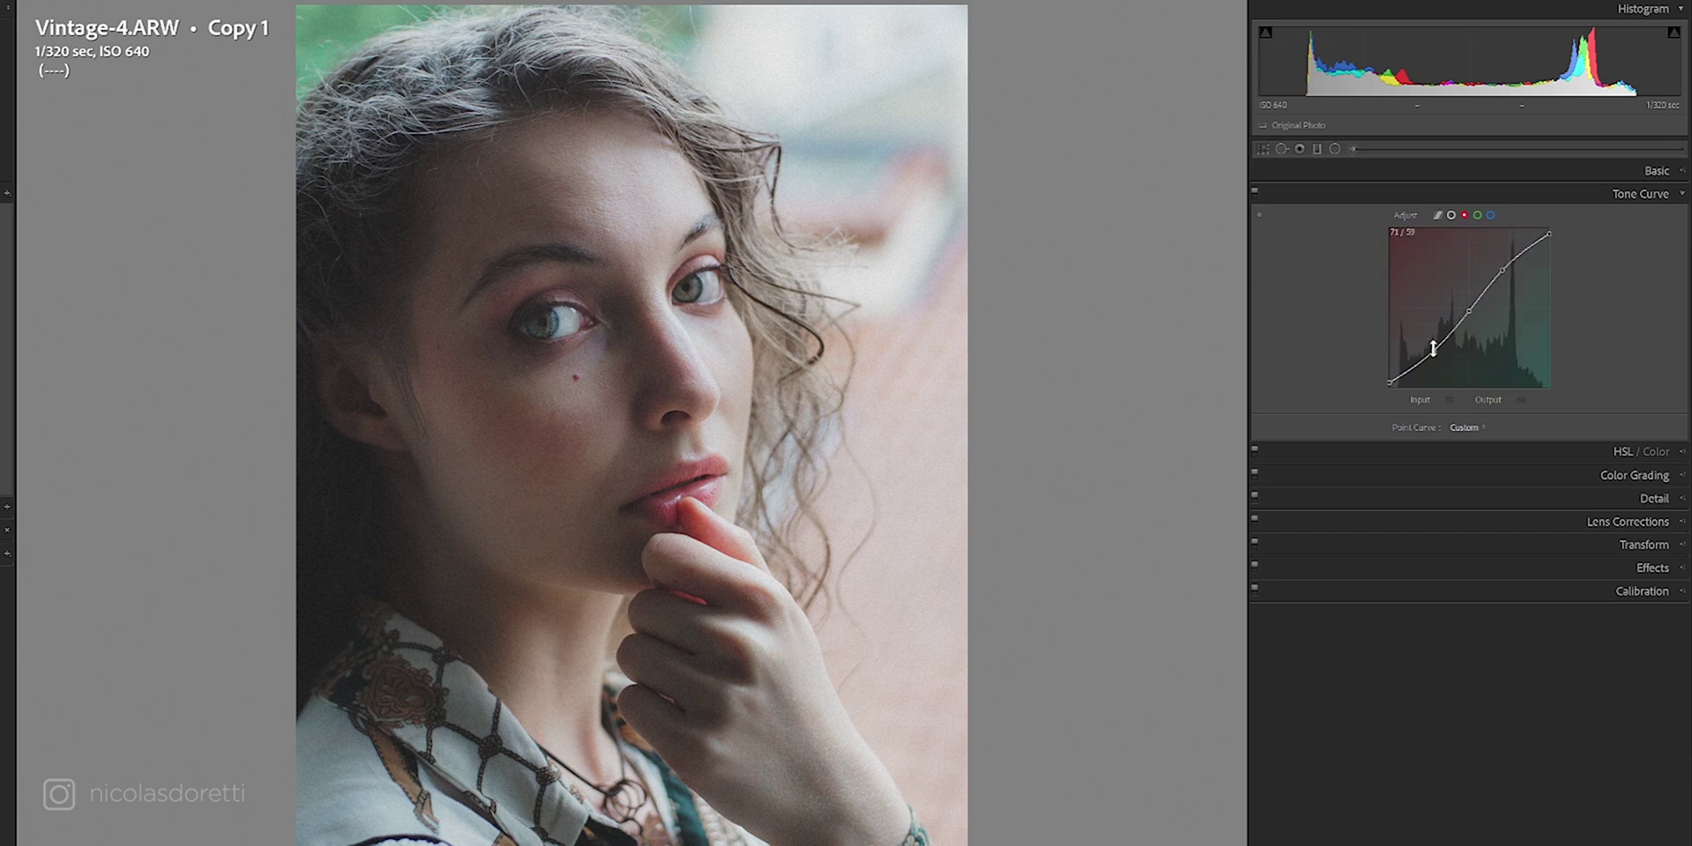
pyautogui.click(1477, 215)
pyautogui.click(1464, 215)
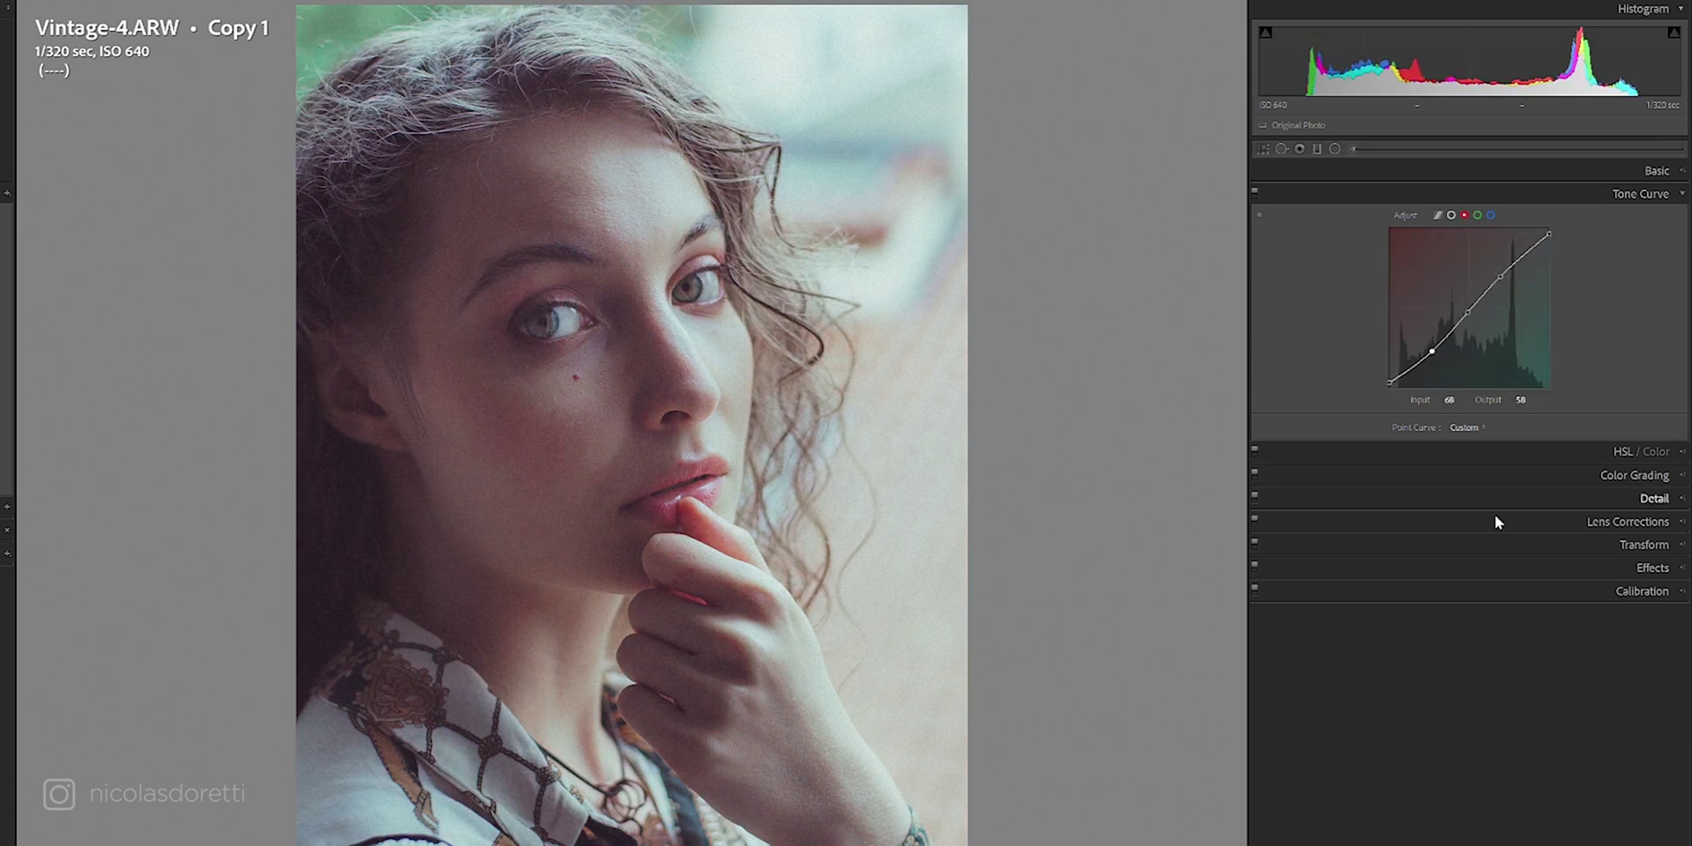
# Calibrate shadows tint to +9, red primary saturation to -16, green primary hue to +30, and blue primary hue to +31 and saturation to +7.
pyautogui.click(1640, 591)
pyautogui.moveTo(1514, 421)
pyautogui.mouseDown()
pyautogui.moveTo(1431, 421)
pyautogui.moveTo(1495, 421)
pyautogui.mouseUp()
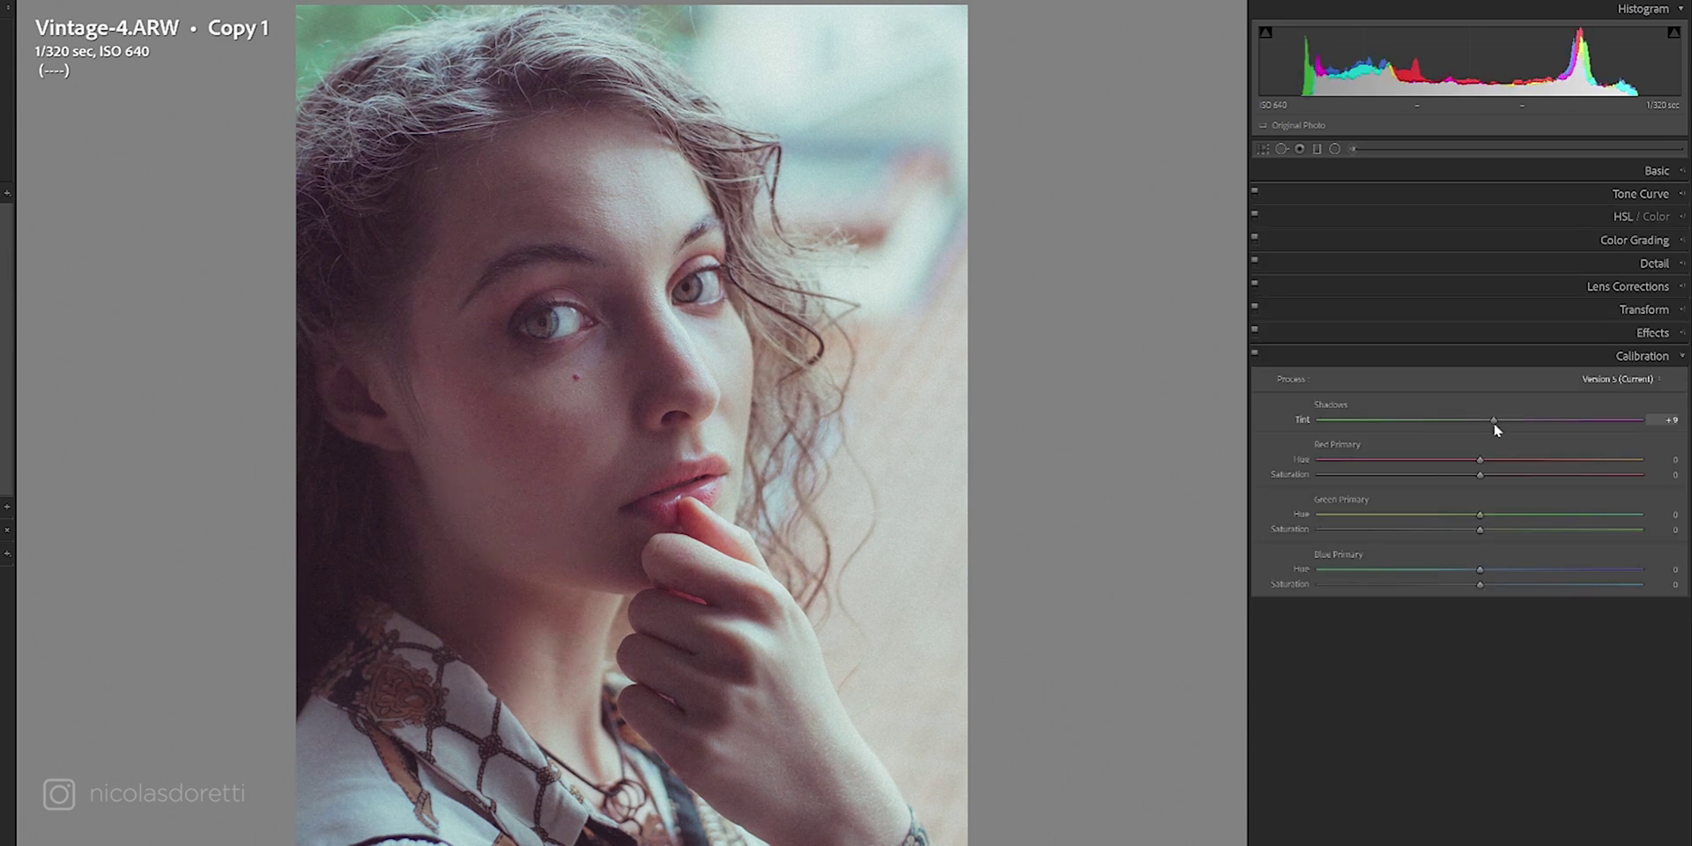
pyautogui.moveTo(1480, 474)
pyautogui.mouseDown()
pyautogui.moveTo(1429, 474)
pyautogui.moveTo(1453, 474)
pyautogui.mouseUp()
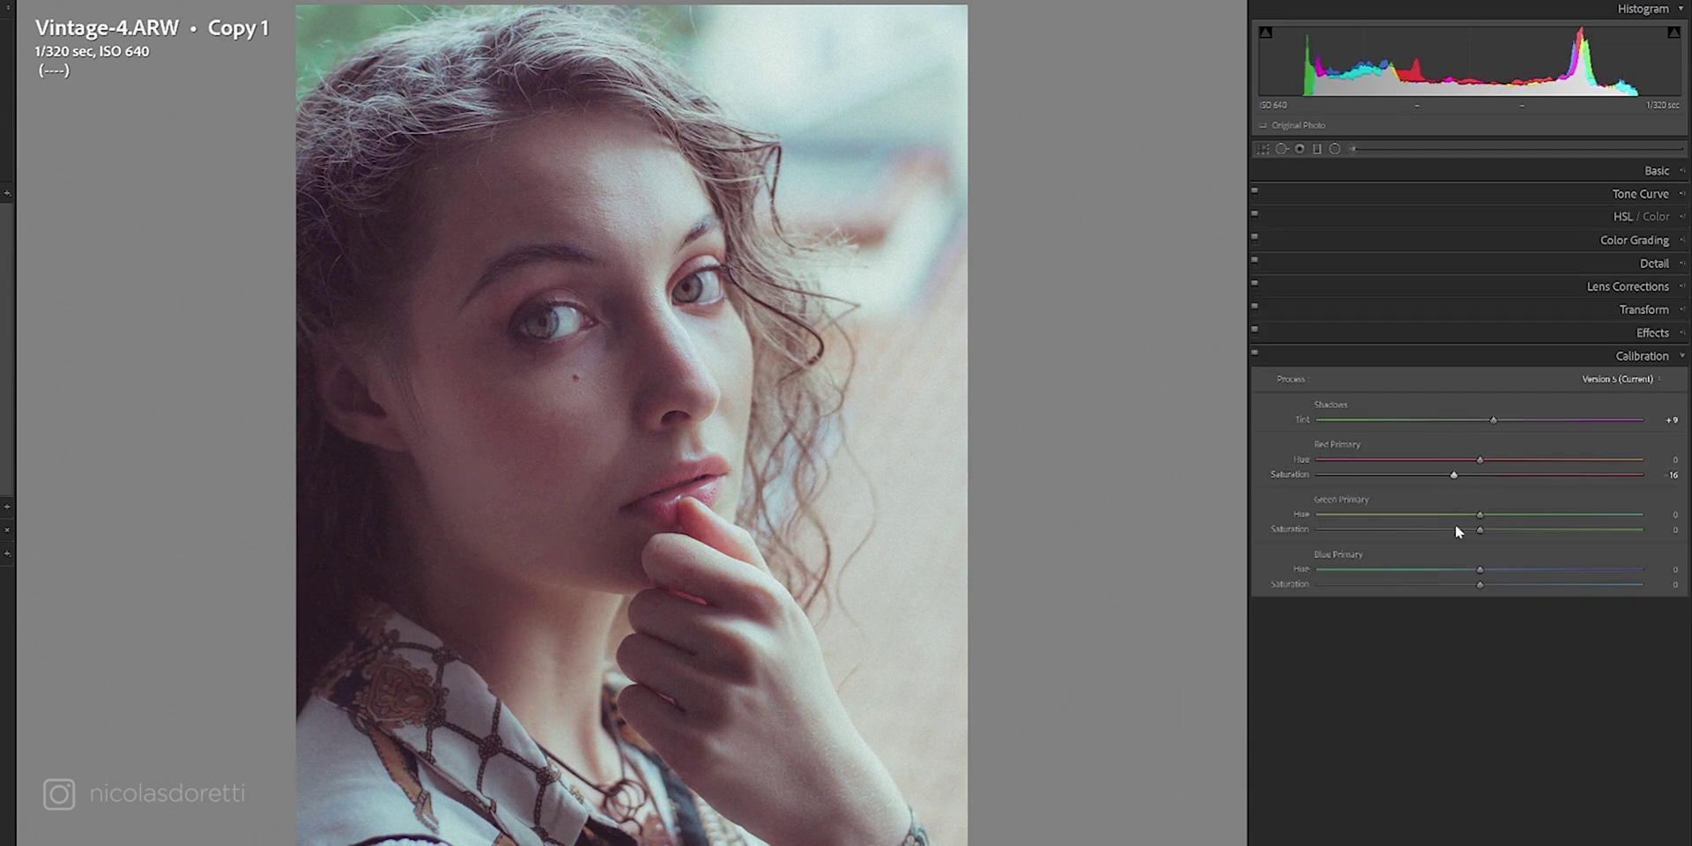
pyautogui.moveTo(1564, 516); pyautogui.dragTo(1556, 513)
pyautogui.moveTo(1478, 570)
pyautogui.mouseDown()
pyautogui.moveTo(1528, 571)
pyautogui.moveTo(1457, 580)
pyautogui.moveTo(1490, 585)
pyautogui.mouseUp()
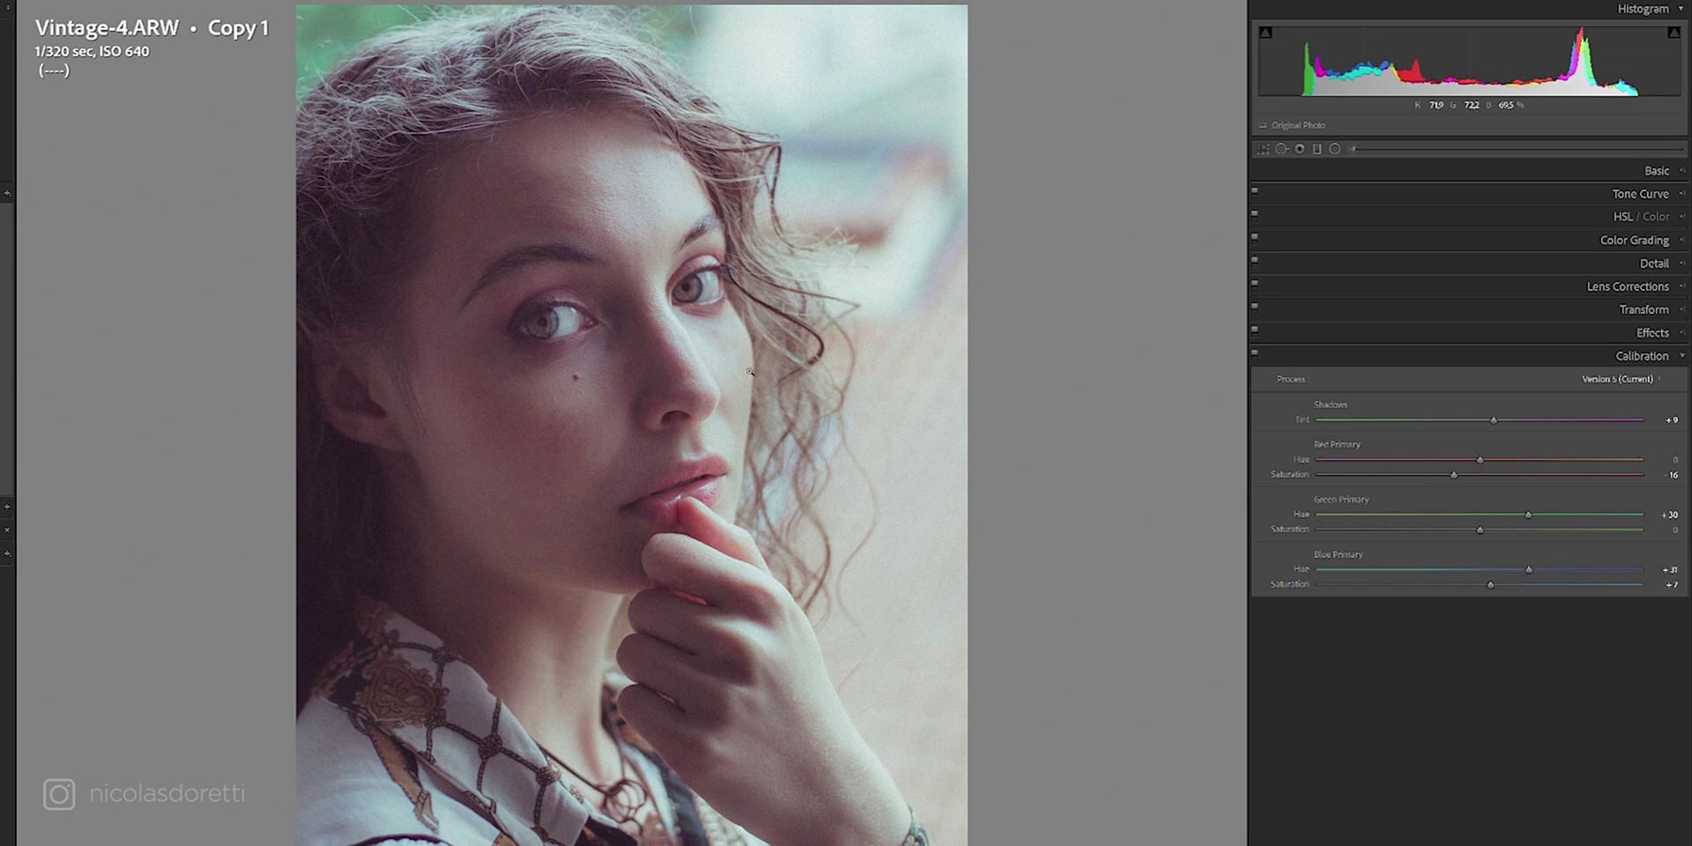